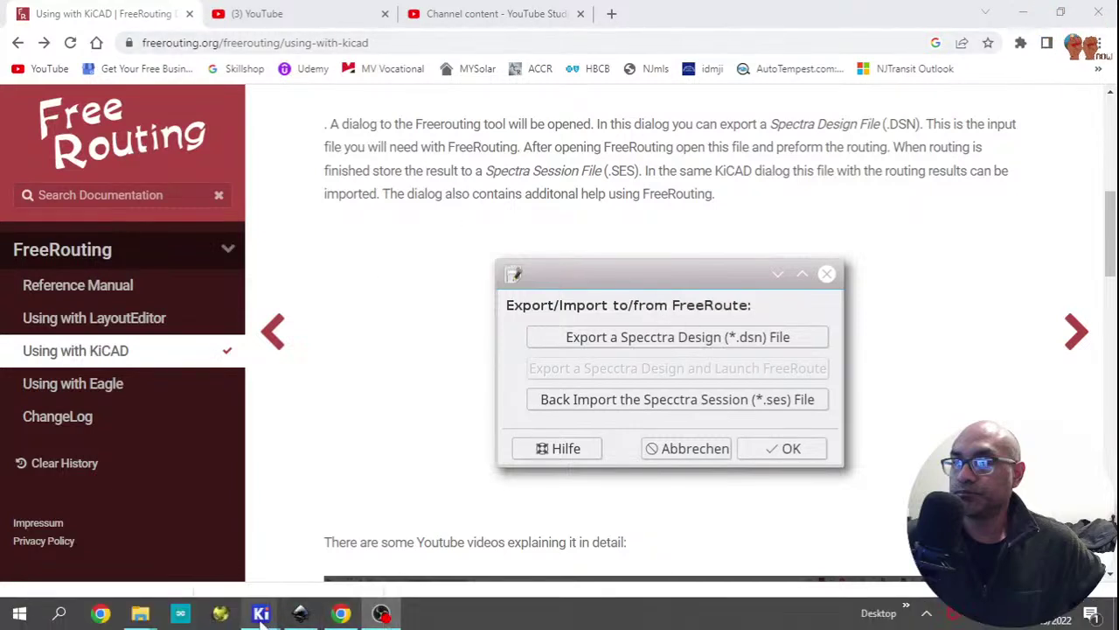
Scroll the FreeRouting 'Using with KiCAD' guide back up to its title and Requirements section.
mouse_move(261, 621)
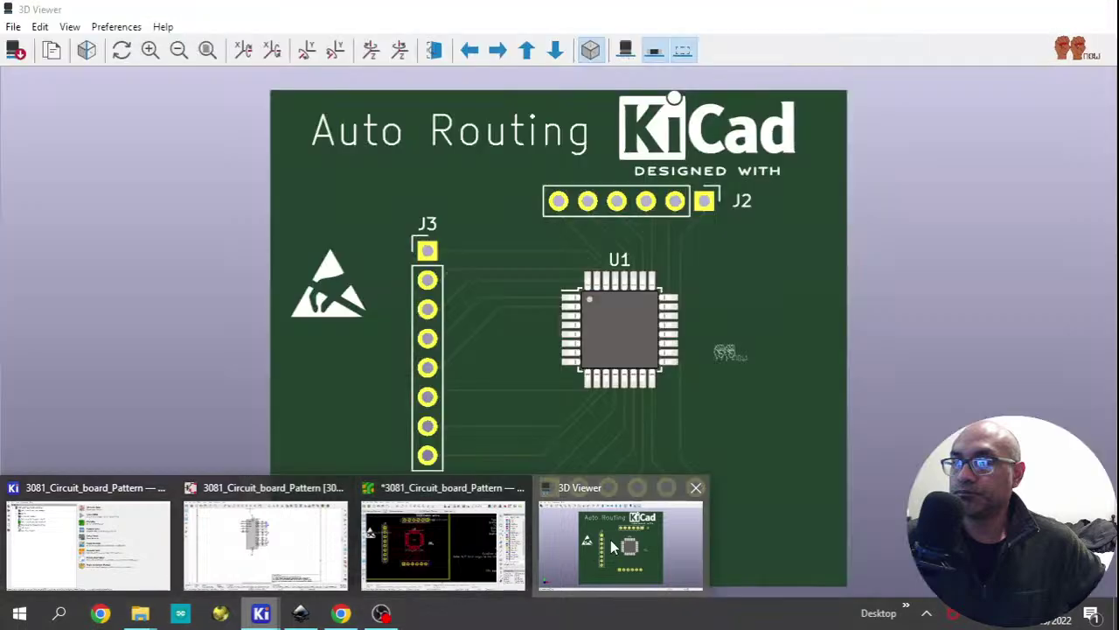
left_click(610, 534)
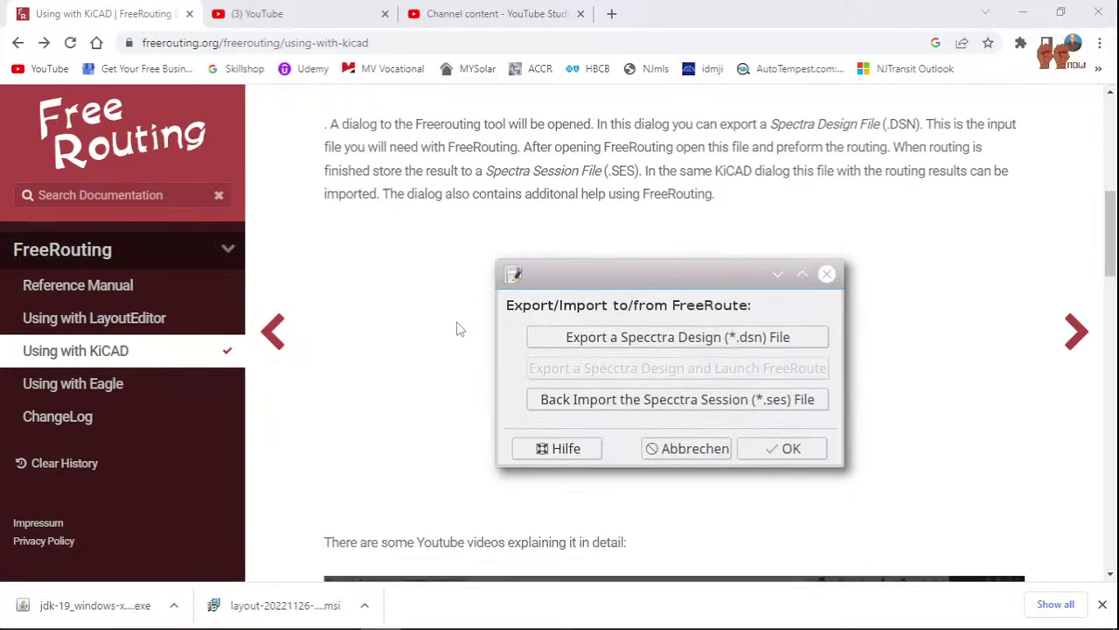
scroll(455, 328, "down", 3)
scroll(456, 329, "up", 6)
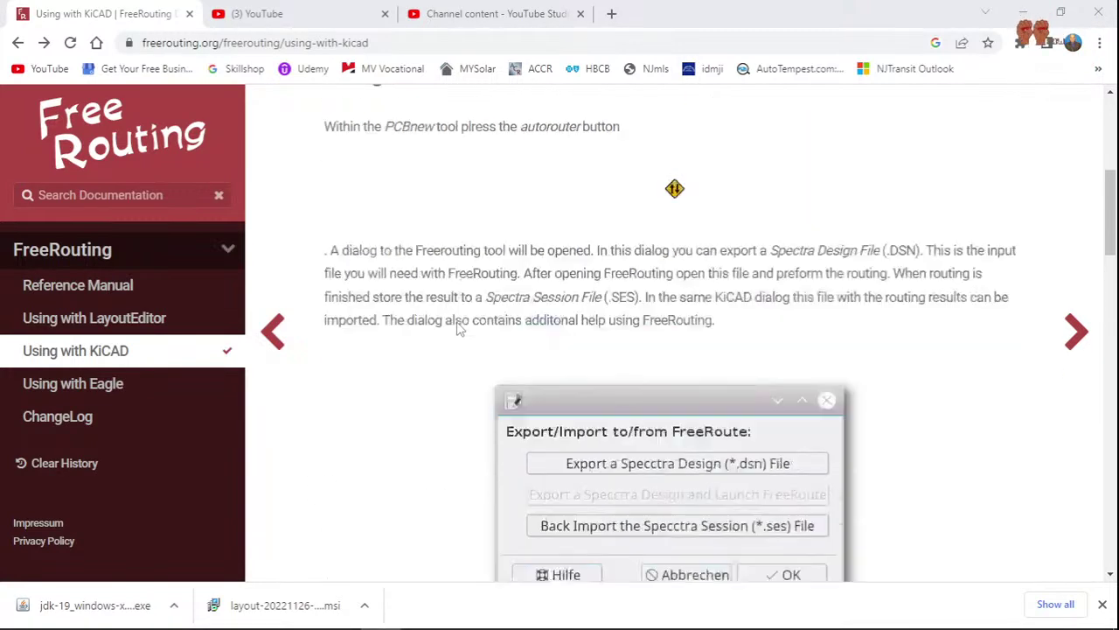
scroll(455, 329, "up", 3)
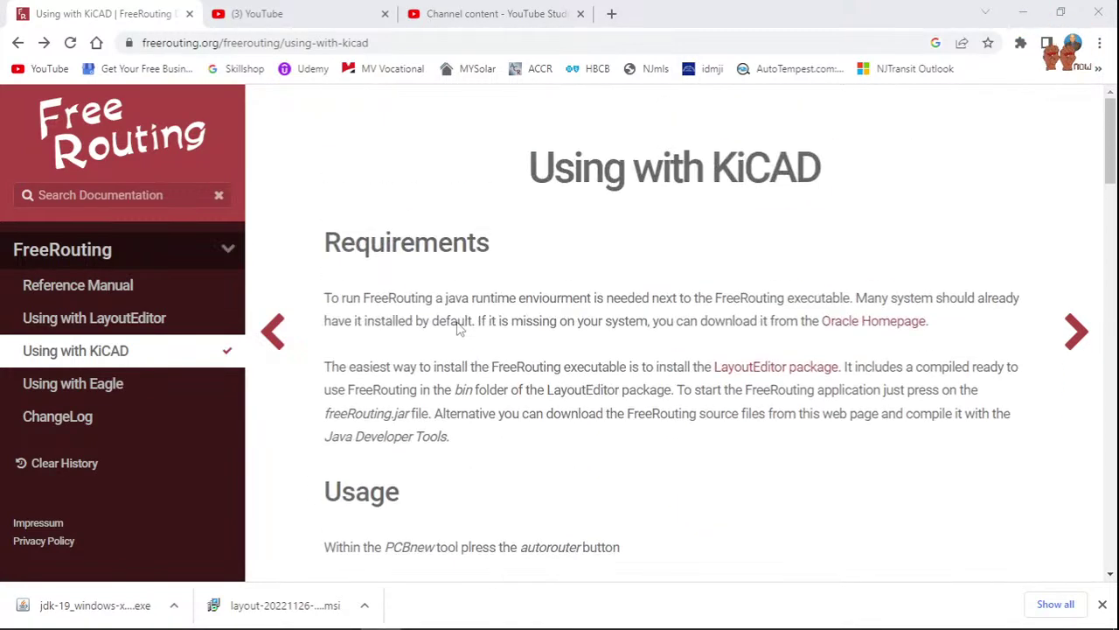
Visit Oracle's homepage for the Java runtime, then return to the FreeRouting KiCad guide.
left_click(860, 329)
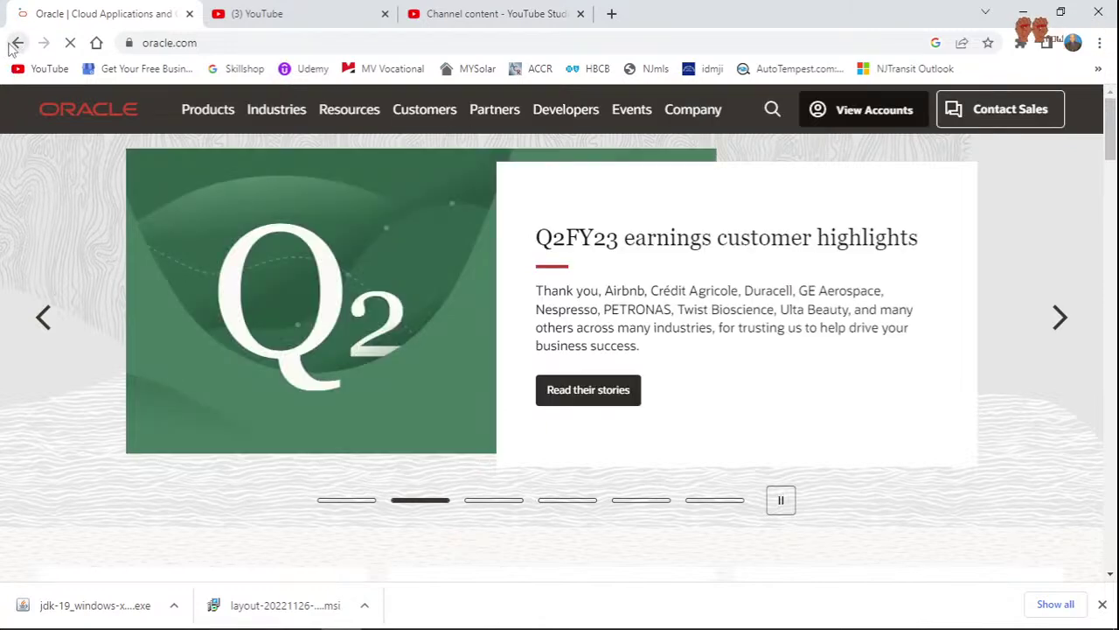
left_click(15, 43)
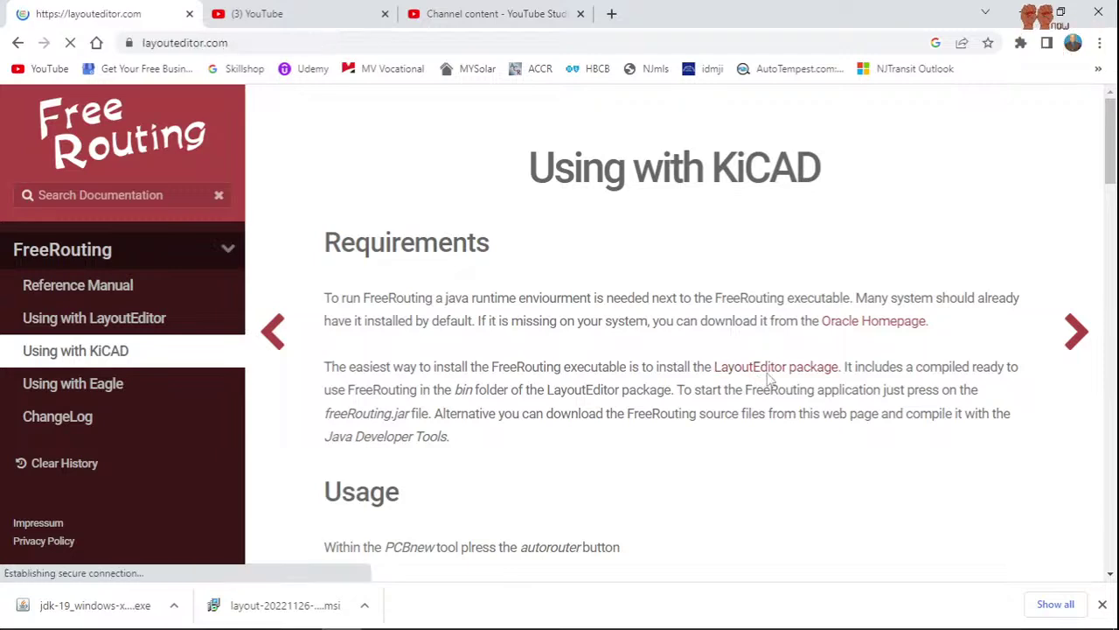
Scroll the LayoutEditor site to the pricing cards and open the FREE download section.
scroll(649, 352, "down", 10)
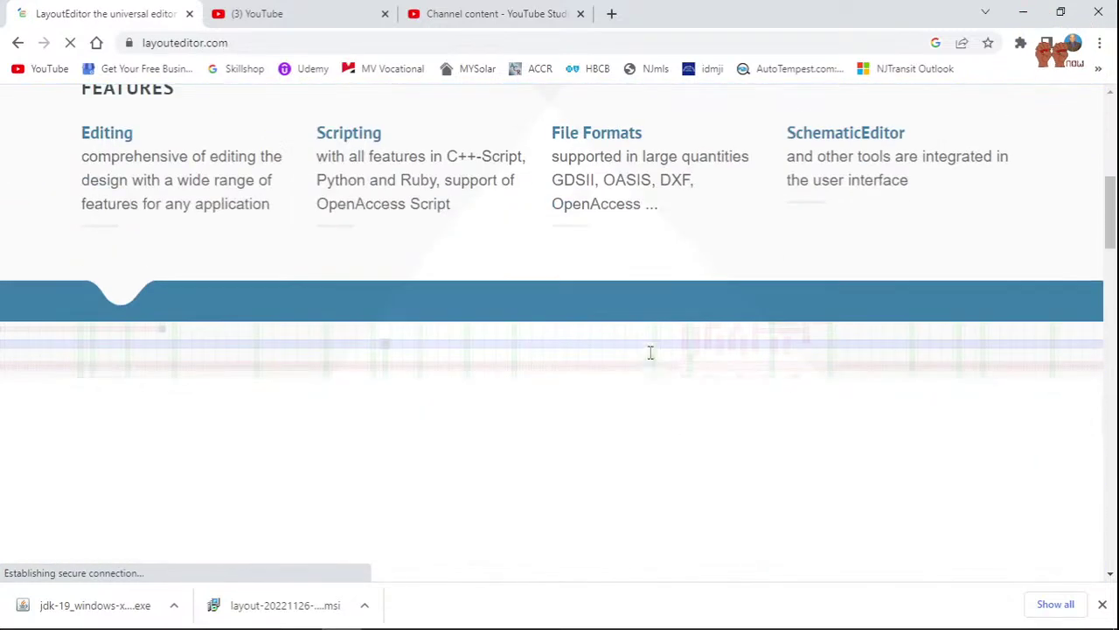
scroll(354, 403, "down", 15)
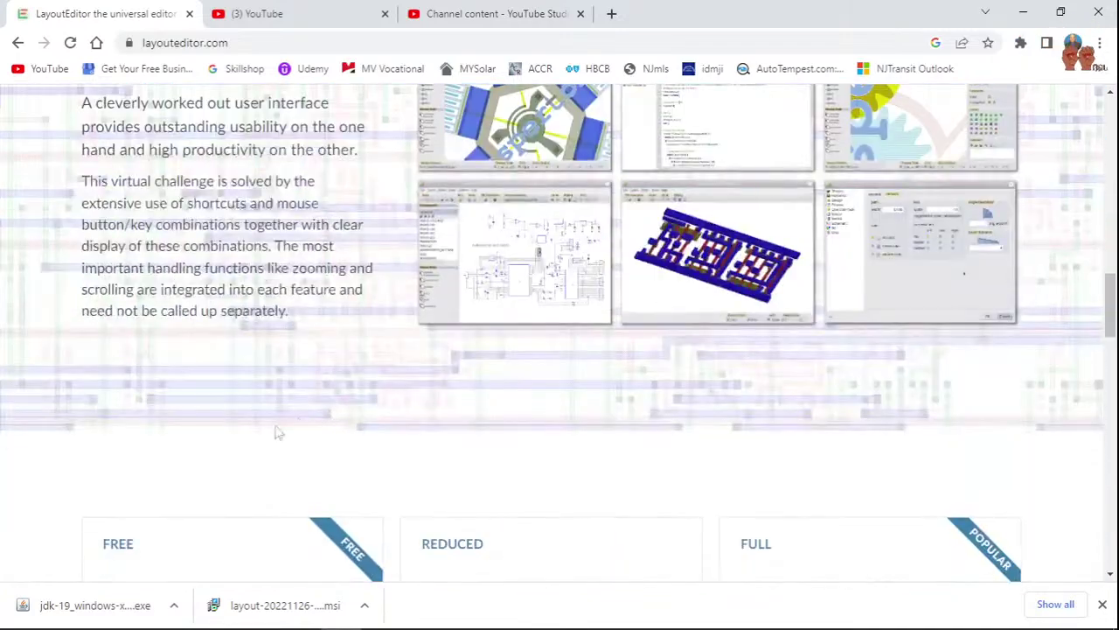
scroll(262, 423, "up", 3)
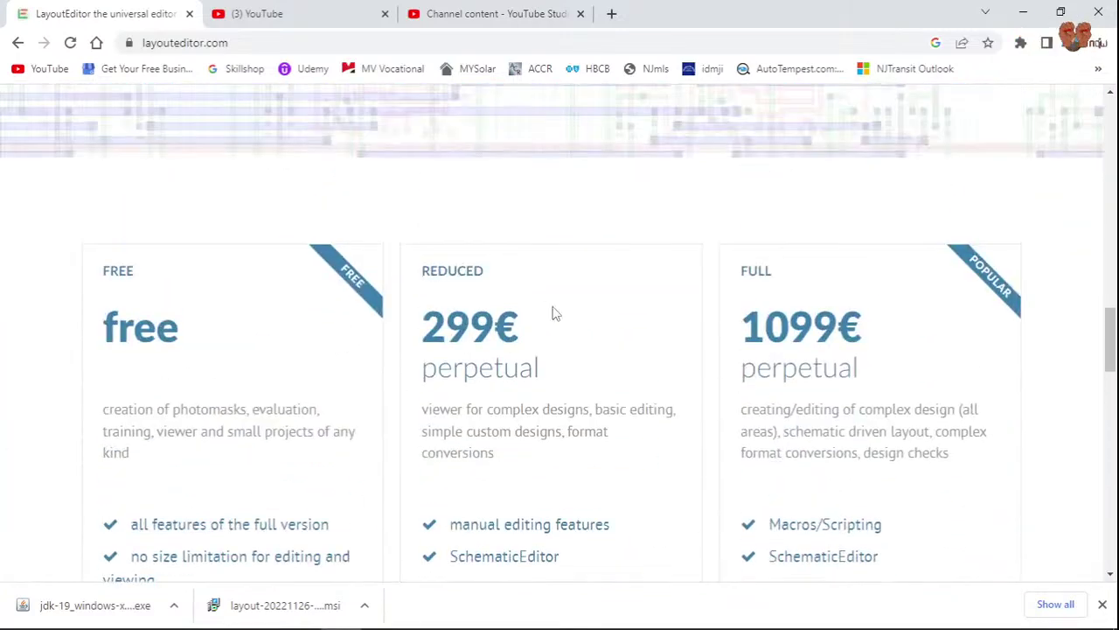
scroll(344, 351, "down", 3)
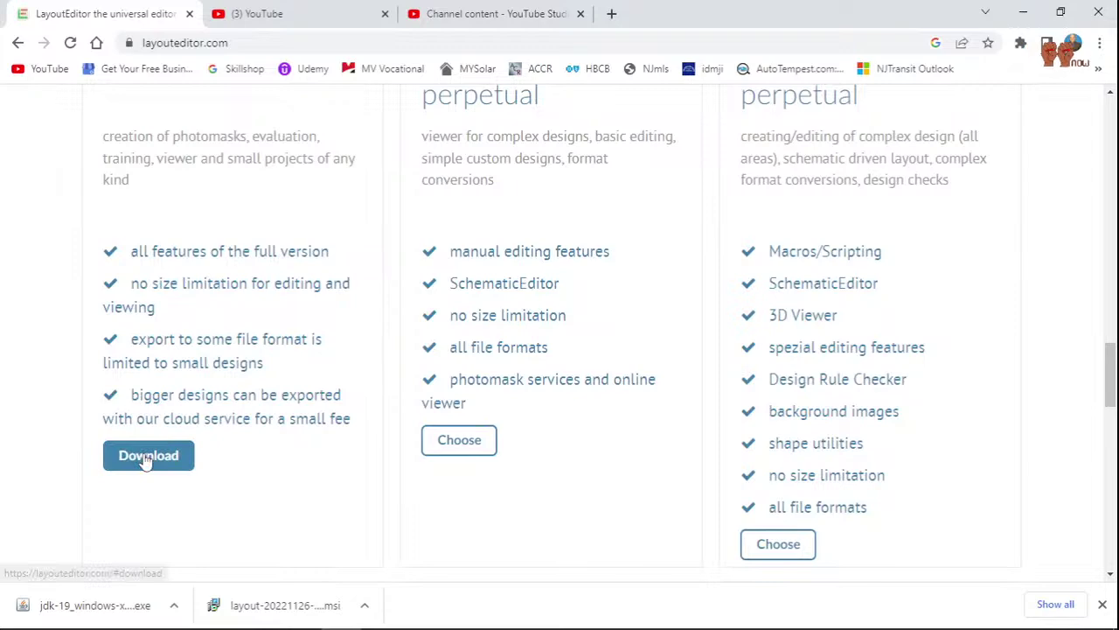
scroll(156, 468, "down", 3)
left_click(155, 200)
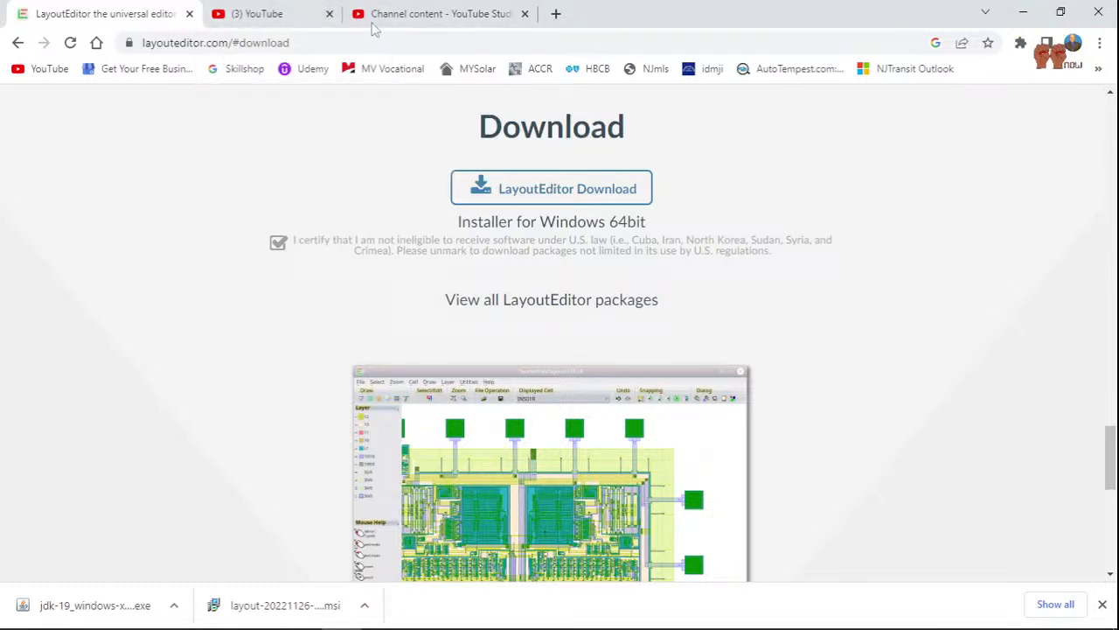
Close the YouTube and YouTube Studio tabs and minimize Chrome to the desktop.
left_click(329, 13)
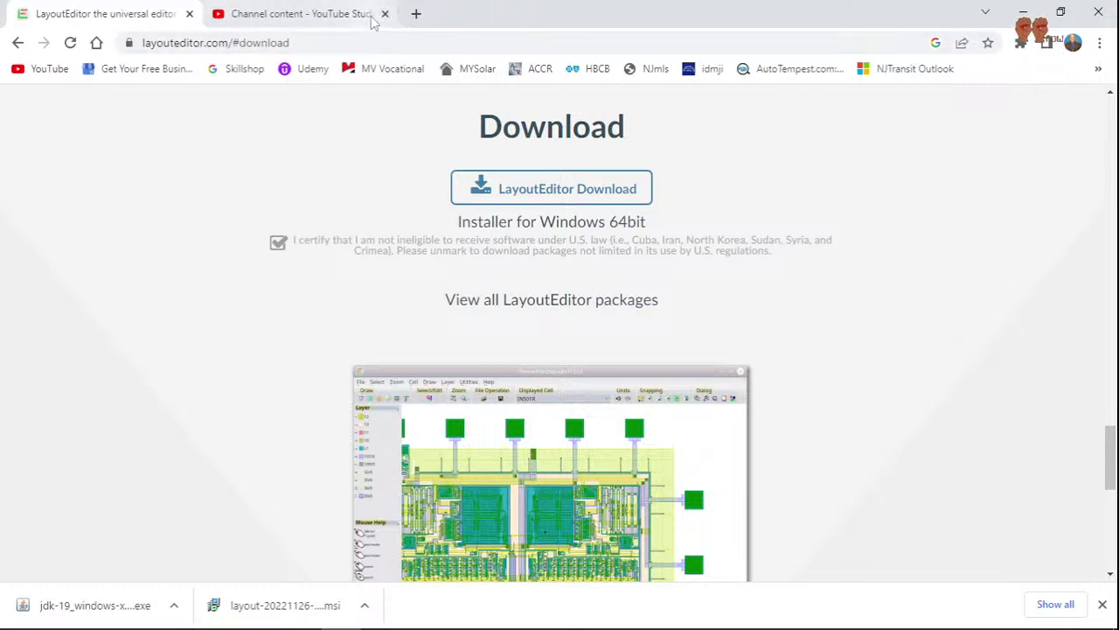
left_click(385, 13)
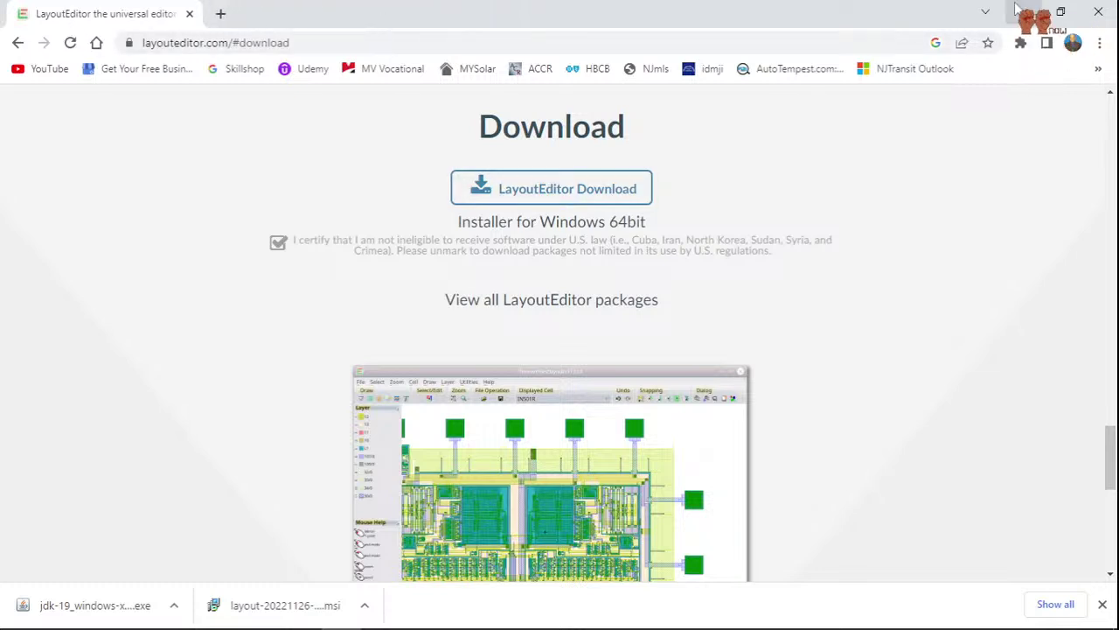
left_click(1023, 13)
mouse_move(359, 623)
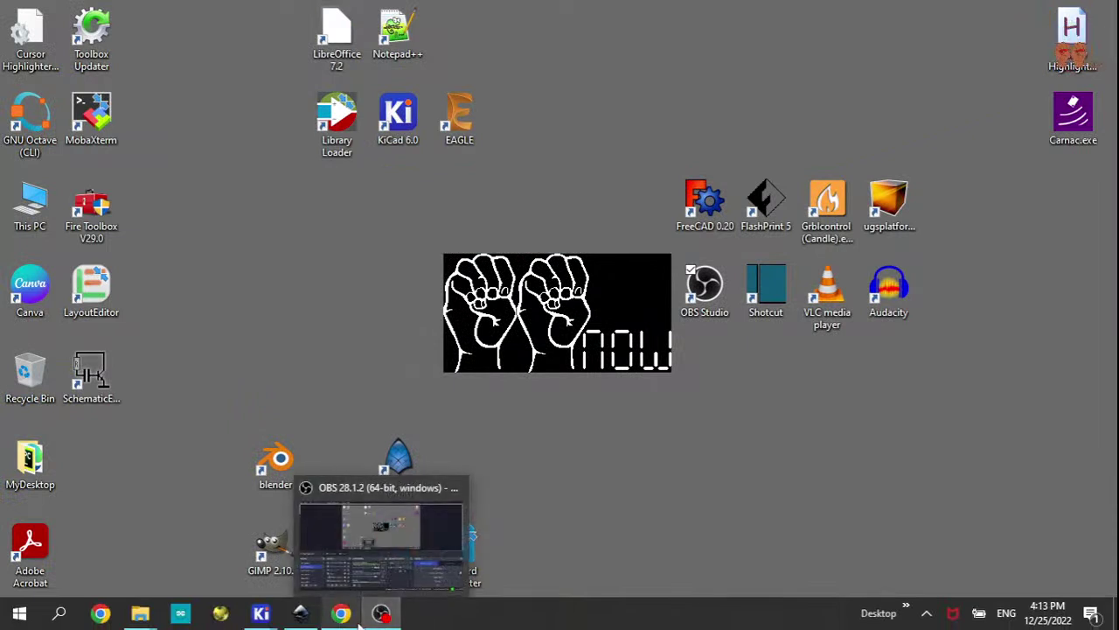
mouse_move(155, 621)
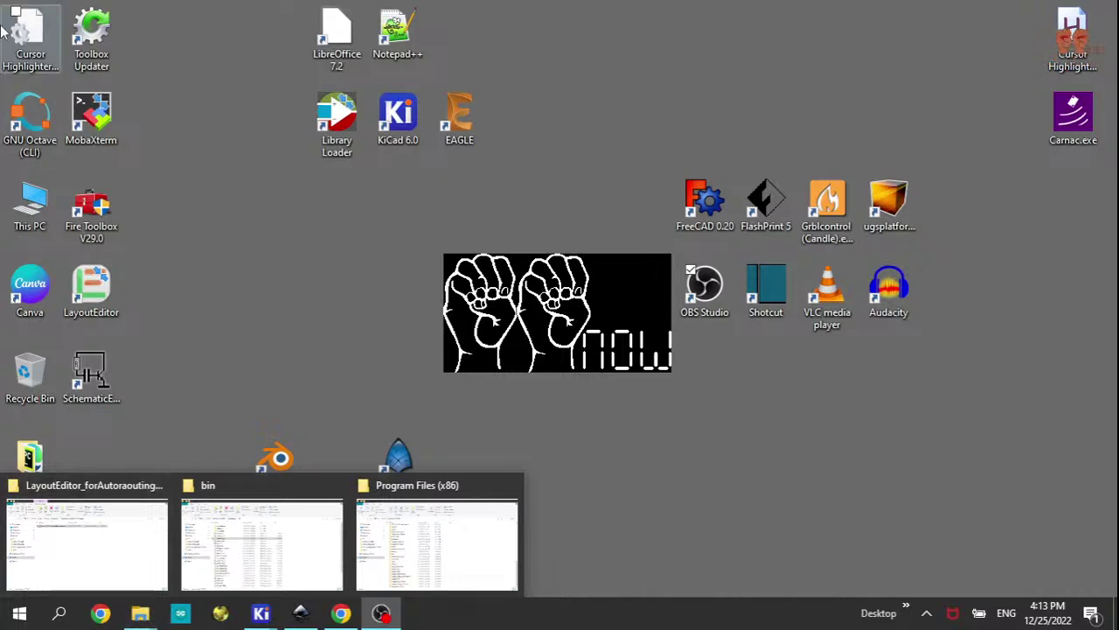
double_click(30, 210)
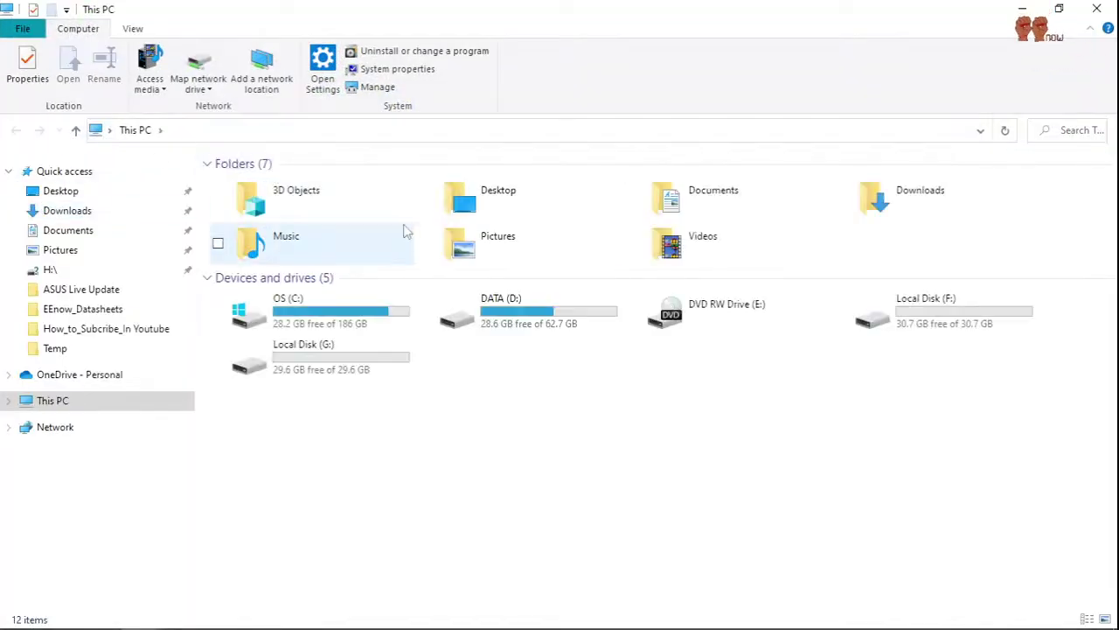
double_click(864, 192)
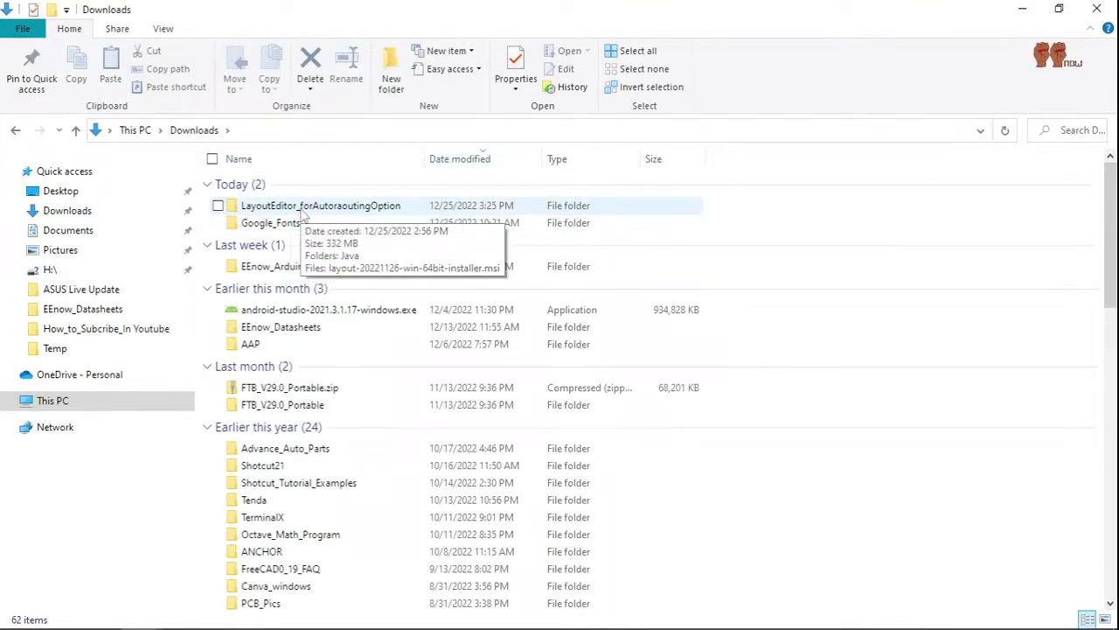
double_click(302, 208)
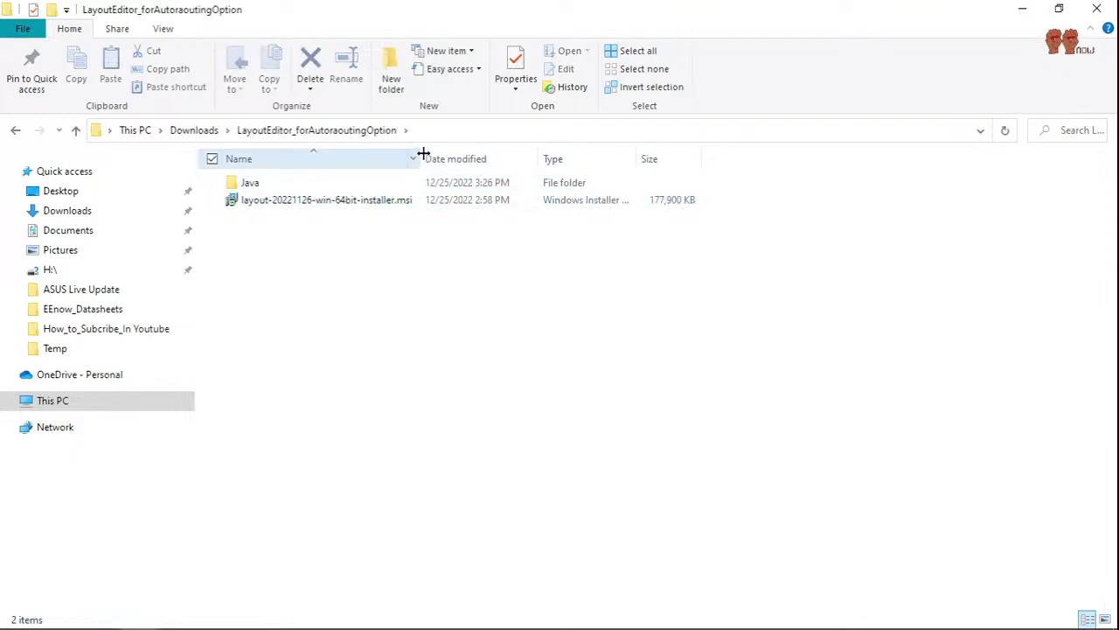
left_click_drag(422, 153, 482, 154)
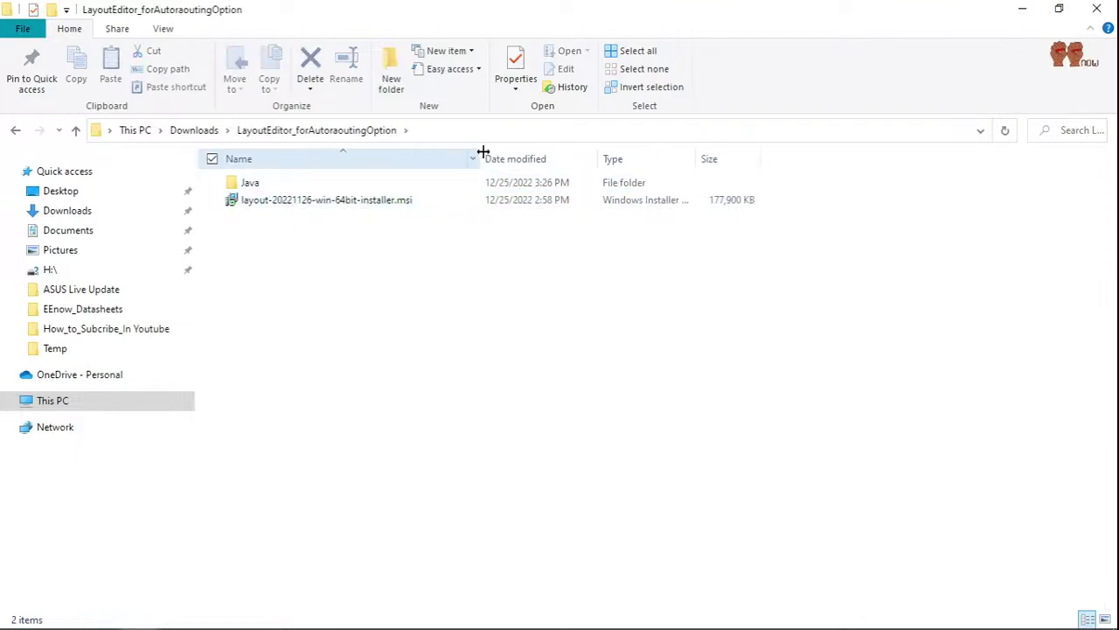
double_click(252, 183)
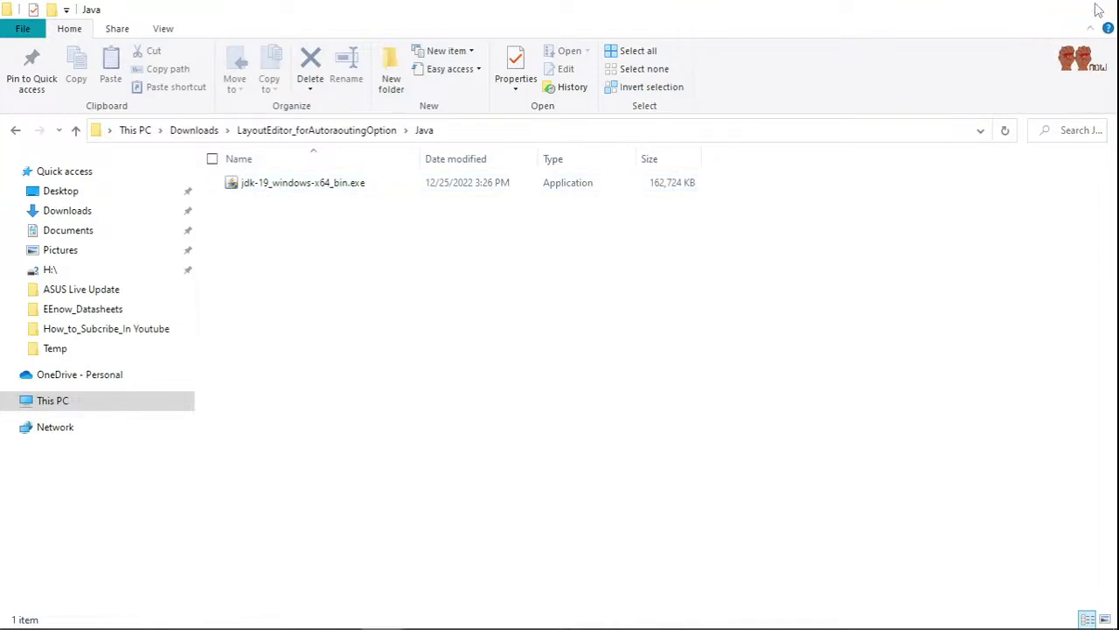
left_click(1097, 9)
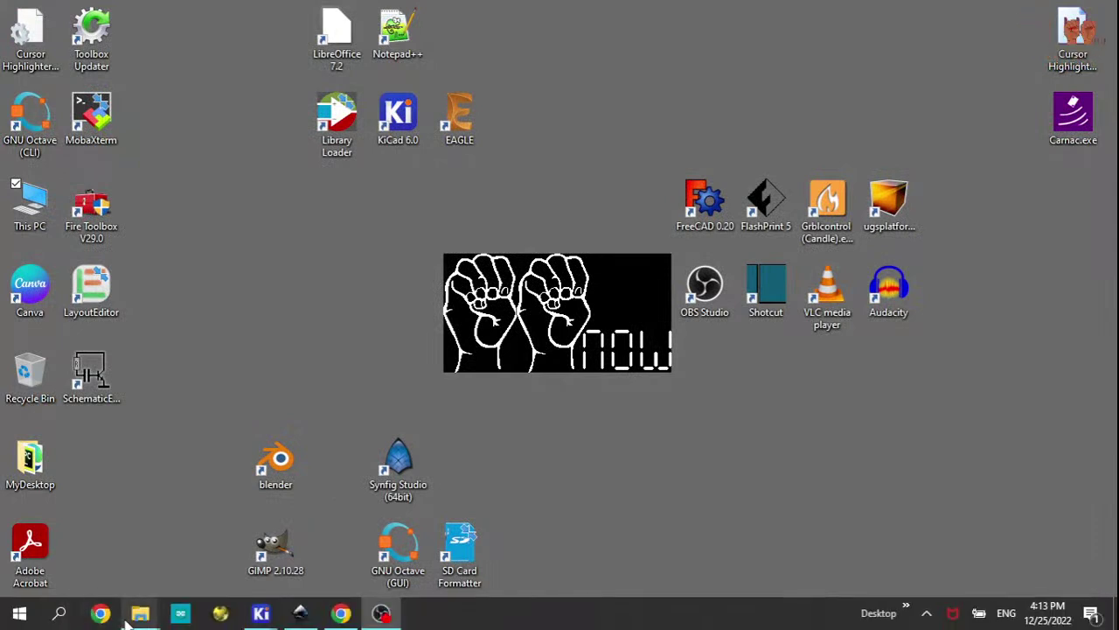
Bring up the PCB Editor with the 3081_Circuit_board_Pattern board and centre the whole board in view.
mouse_move(130, 619)
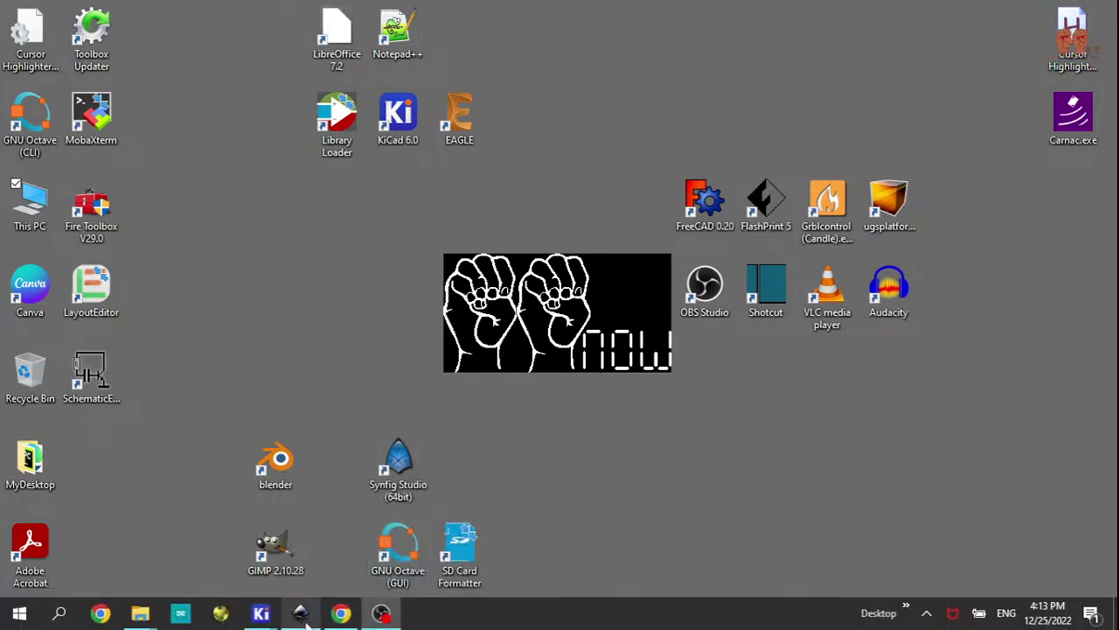
mouse_move(267, 619)
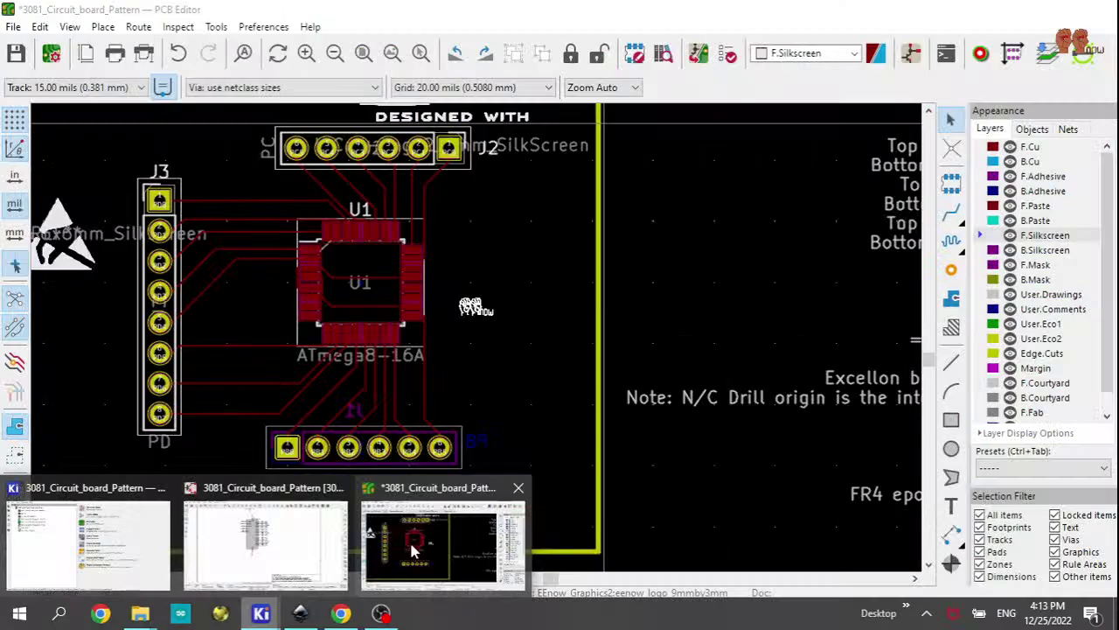
left_click(415, 549)
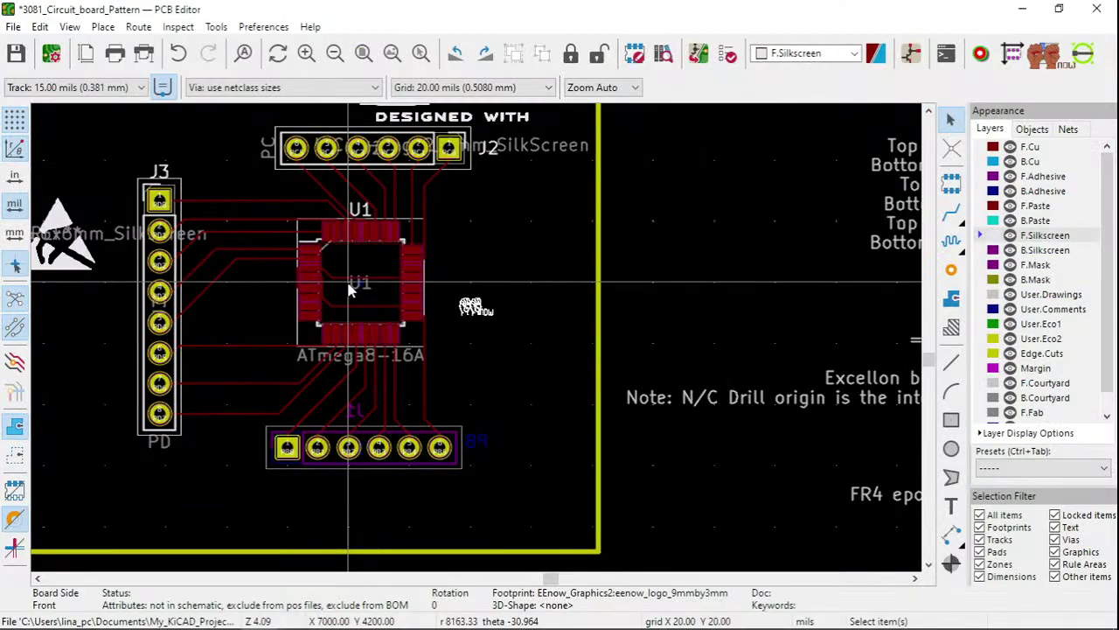
scroll(314, 262, "down", 2)
scroll(476, 343, "up", 2)
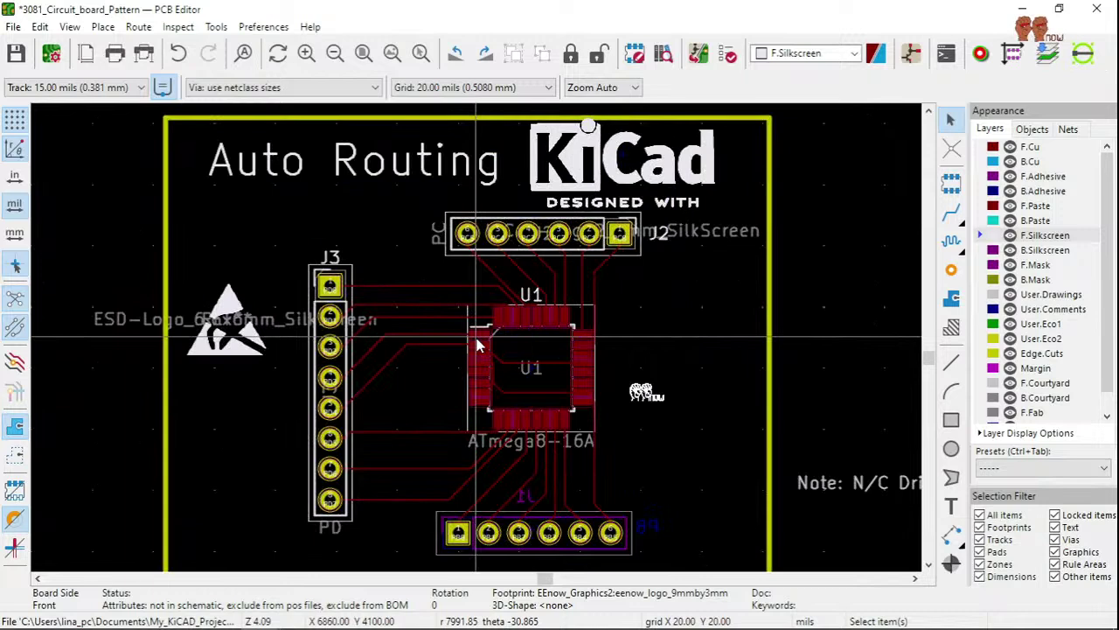
middle_click_drag(477, 344, 538, 368)
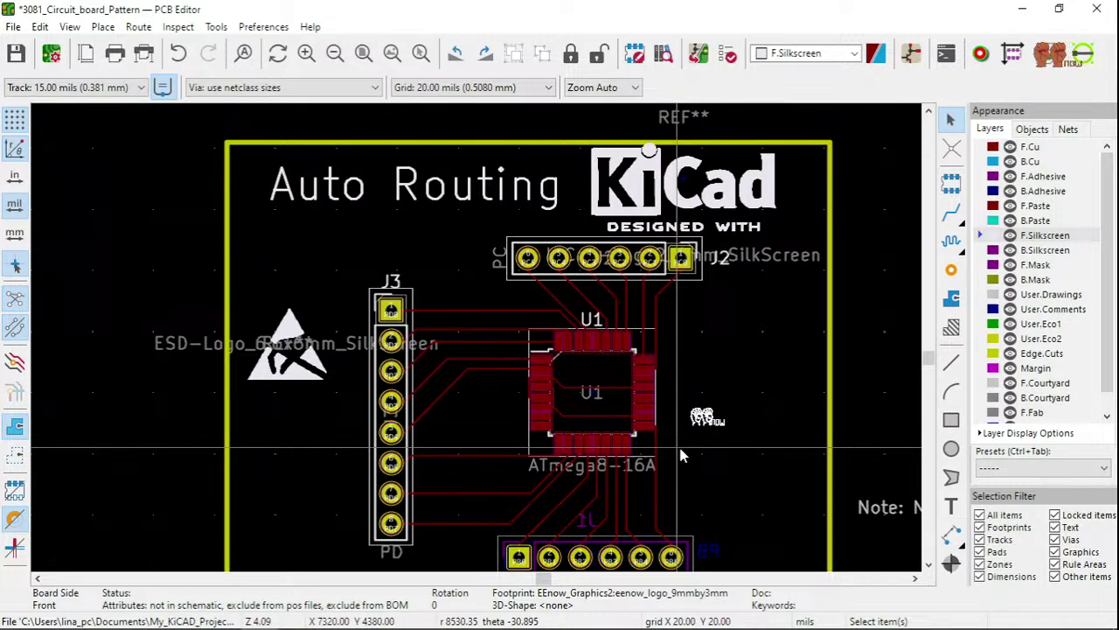
Open the 3081_Circuit_board_Pattern schematic showing U1 ATmega8-16A wired to headers J1, J2 and J3.
left_click(911, 53)
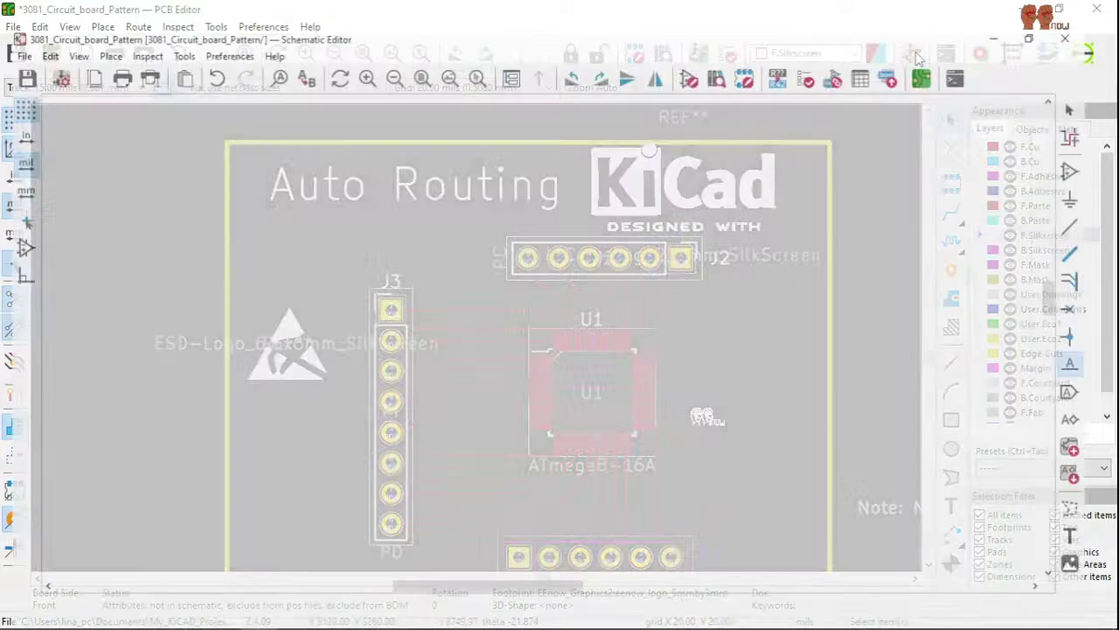
scroll(551, 325, "down", 2)
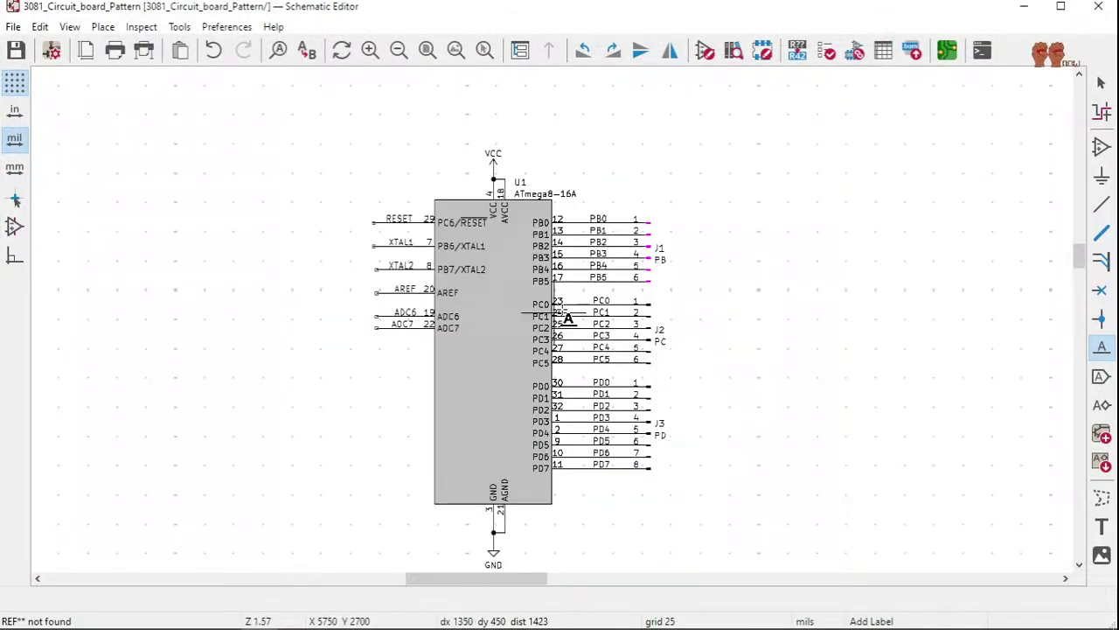
scroll(552, 327, "up", 2)
scroll(552, 325, "down", 2)
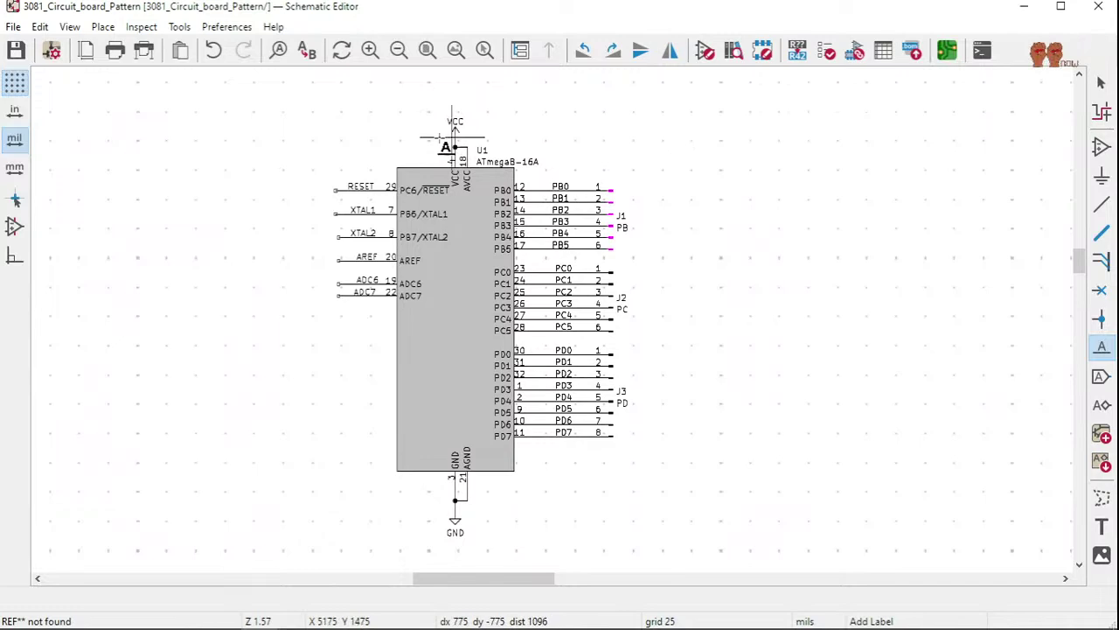
Back in the PCB Editor, globally delete all tracks and vias, leaving 24 unrouted connections.
left_click(946, 50)
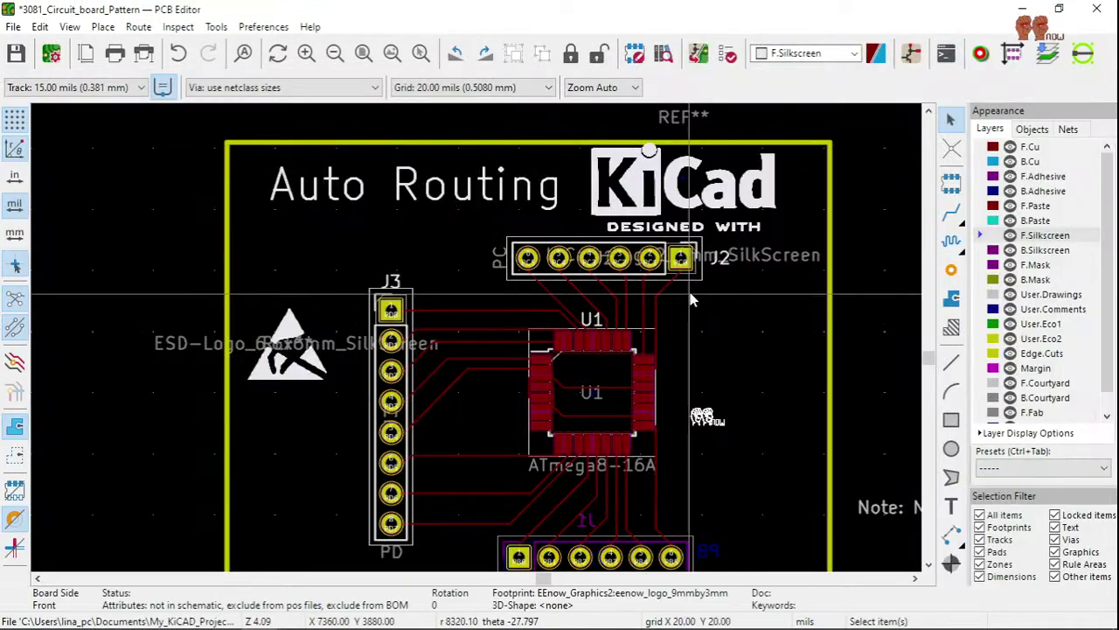
scroll(594, 341, "up", 2)
scroll(478, 343, "down", 2)
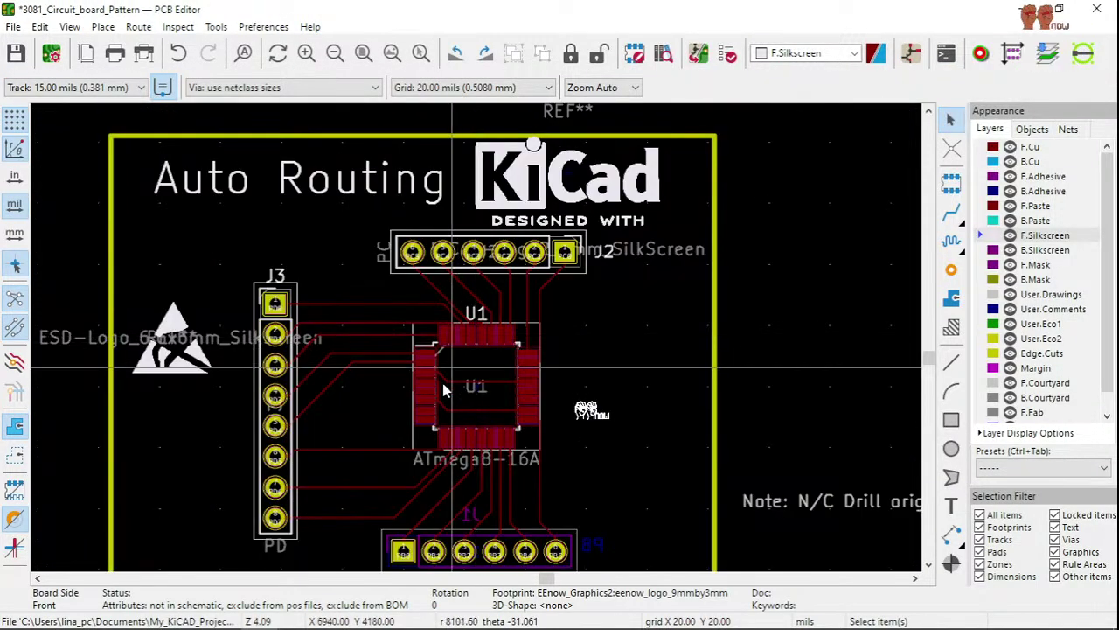
scroll(441, 378, "up", 1)
scroll(474, 340, "down", 1)
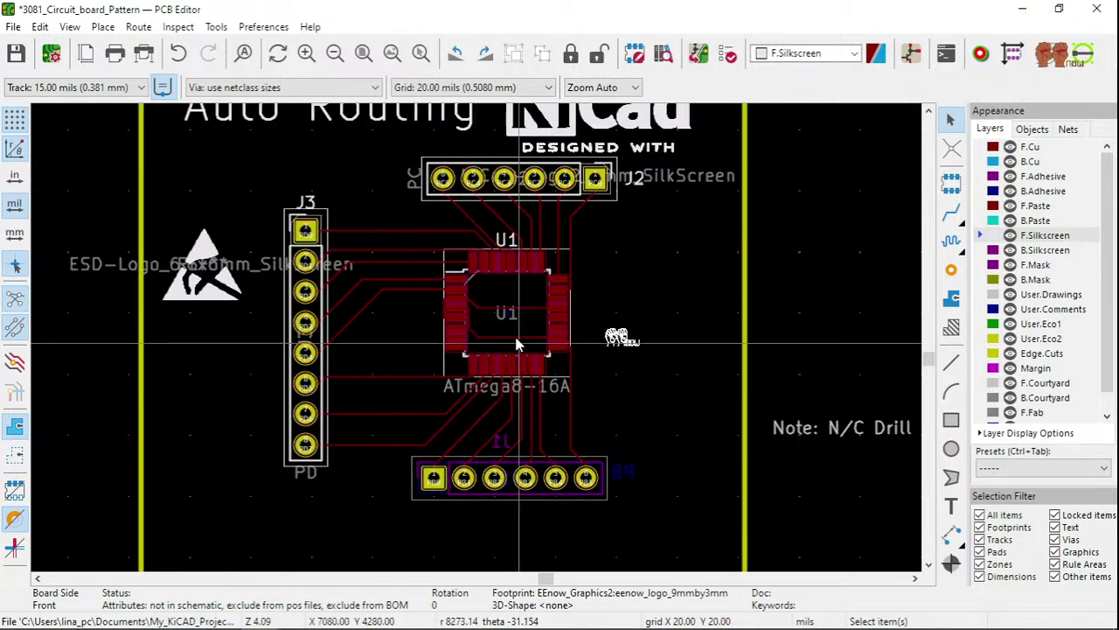
left_click(41, 27)
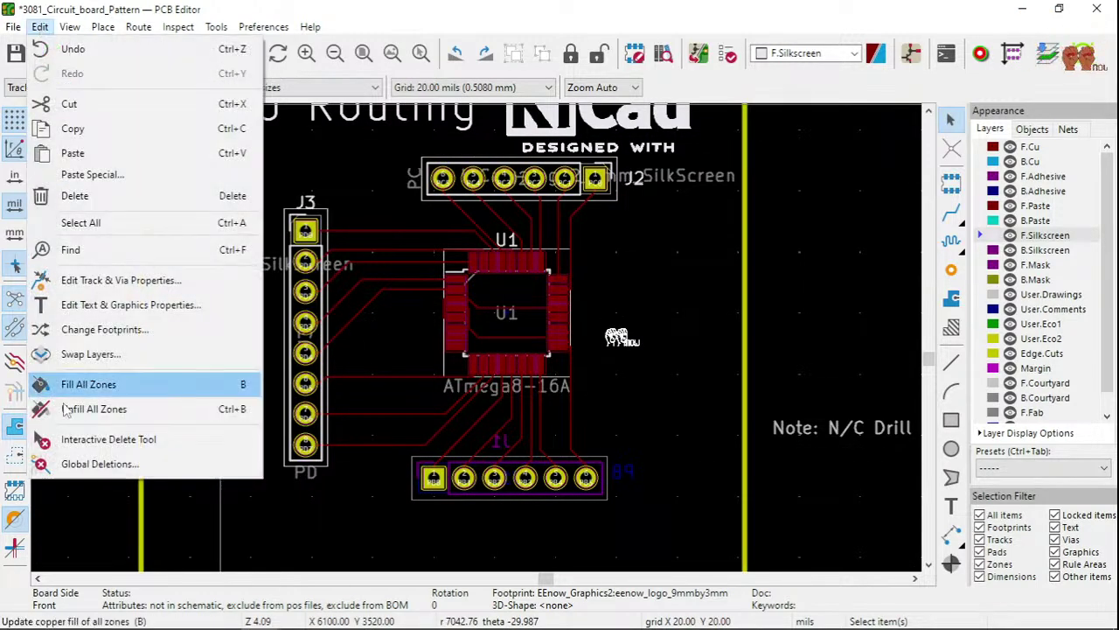
left_click(87, 463)
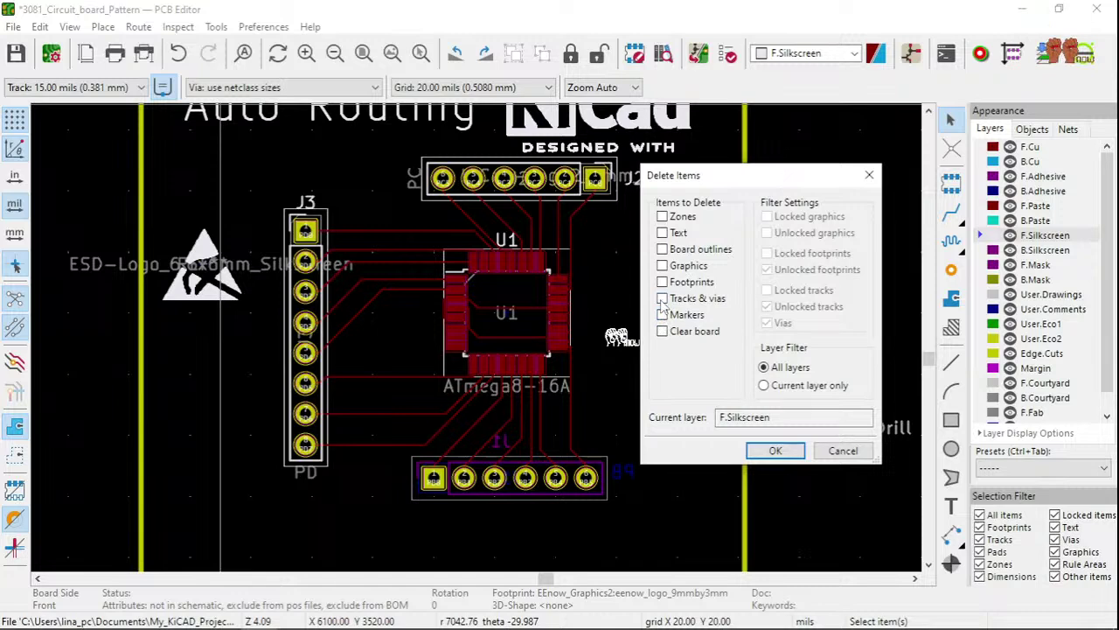
left_click(662, 298)
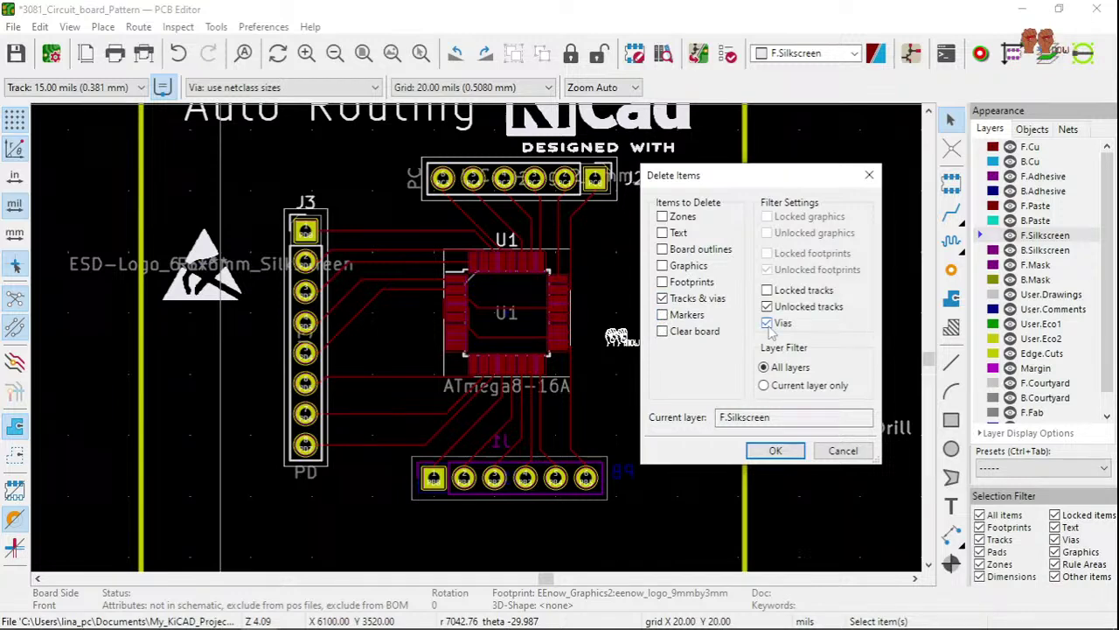
left_click(759, 449)
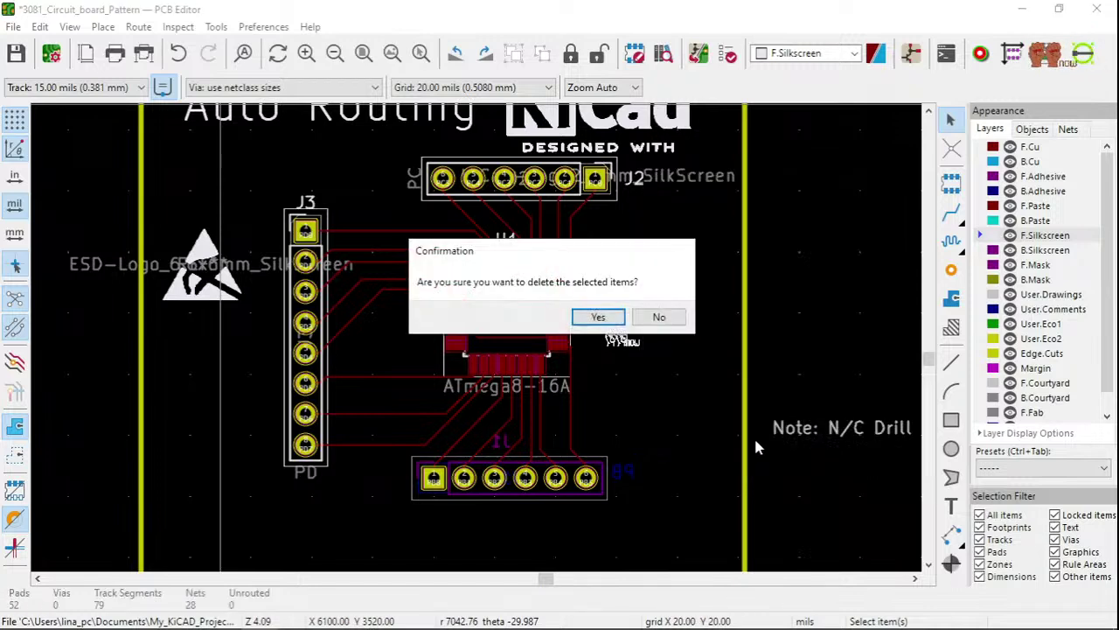
left_click(598, 318)
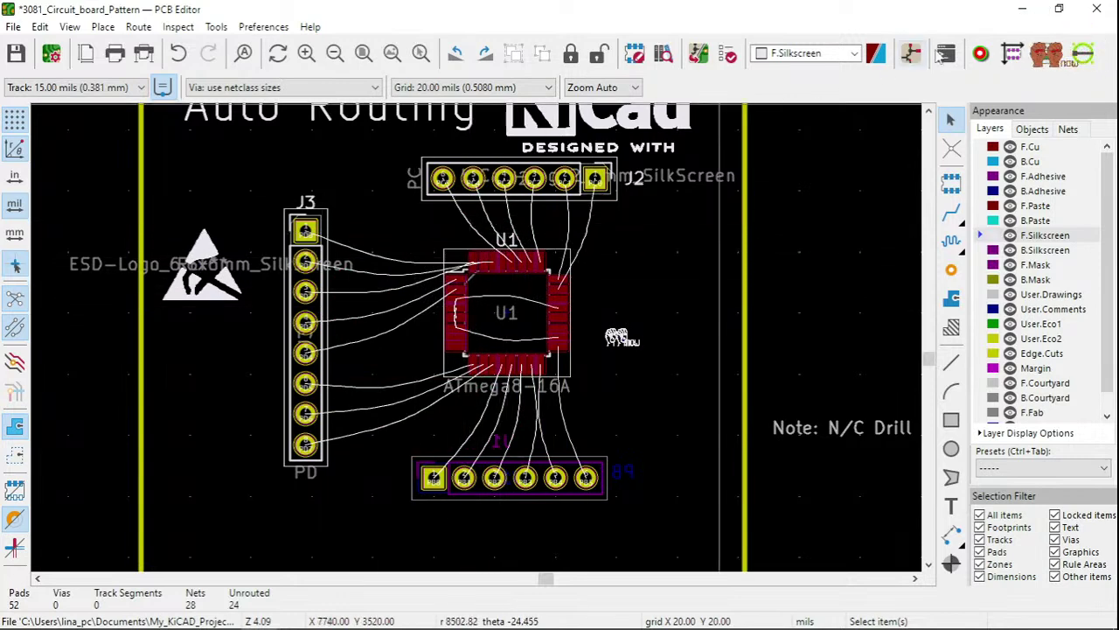
Restore and re-maximize the PCB Editor, then minimize it and the Schematic Editor.
left_click(1059, 8)
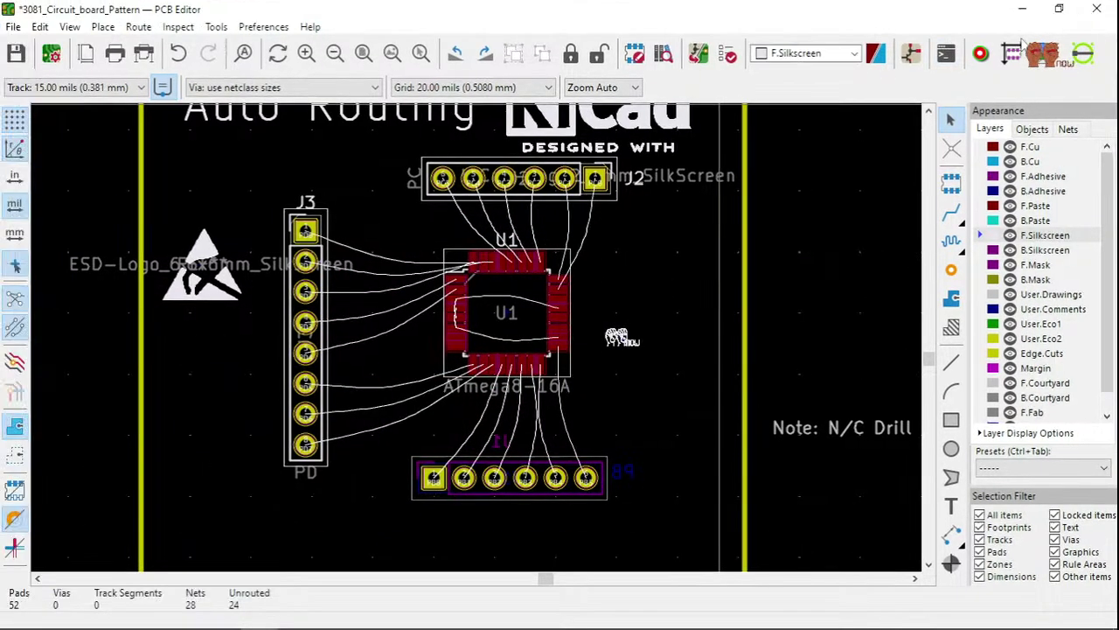
left_click(1016, 35)
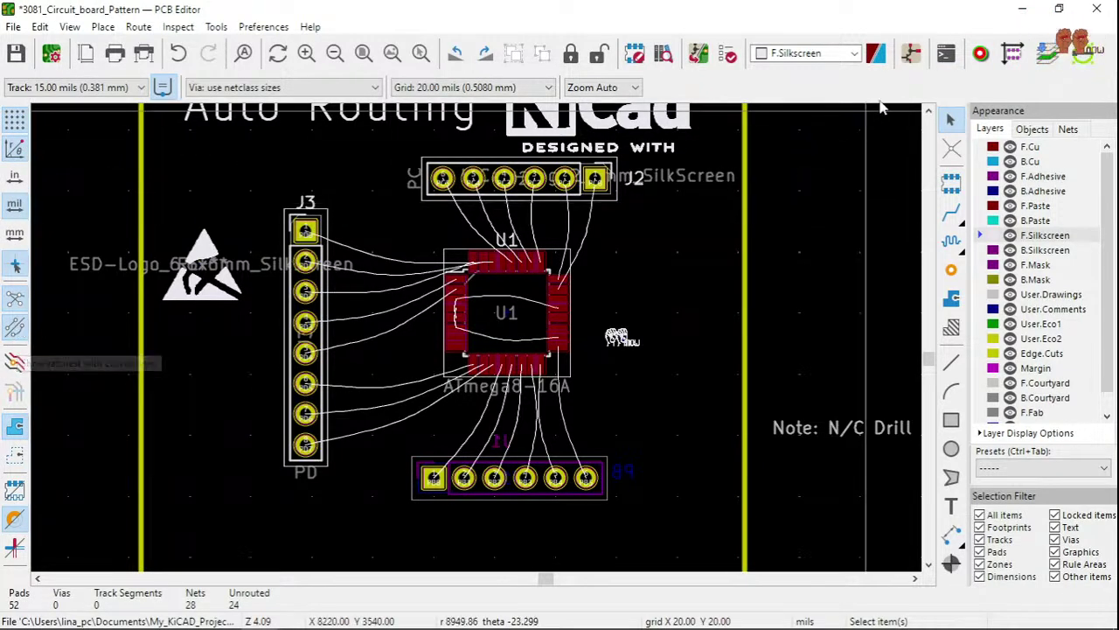
left_click(1023, 9)
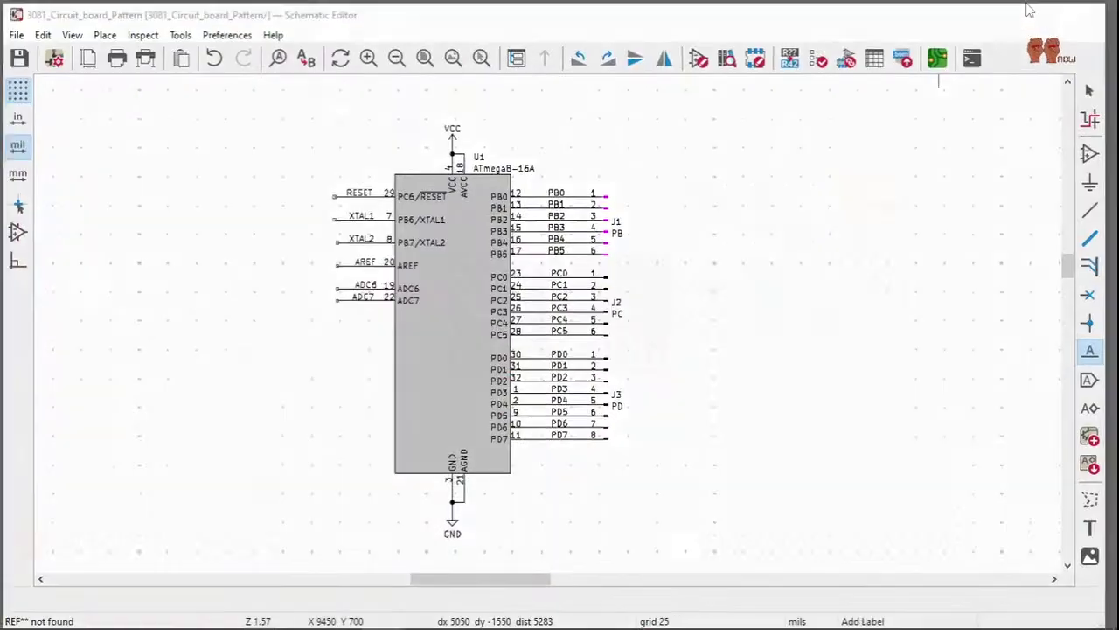
left_click(1032, 9)
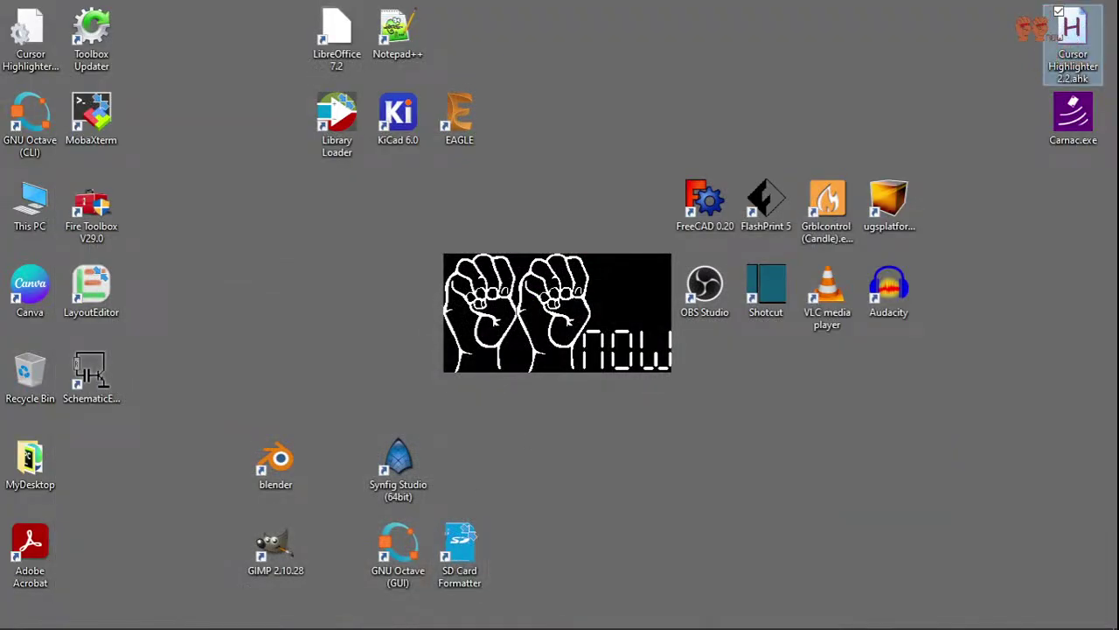
Restore the PCB Editor and toggle curved ratsnest and board ratsnest display off and back on.
mouse_move(263, 608)
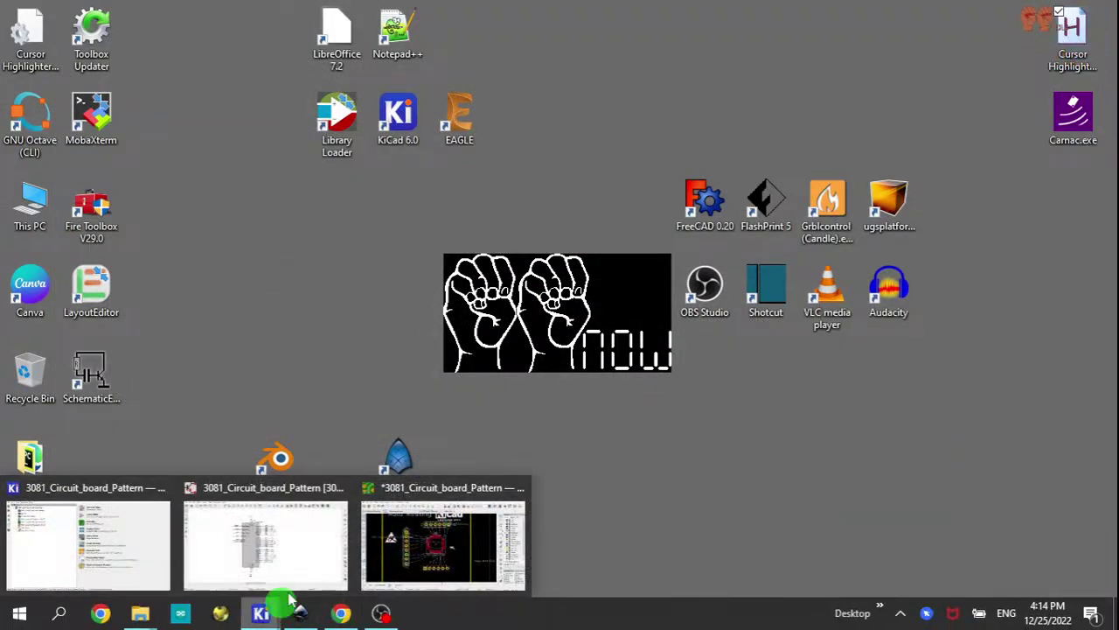
left_click(412, 542)
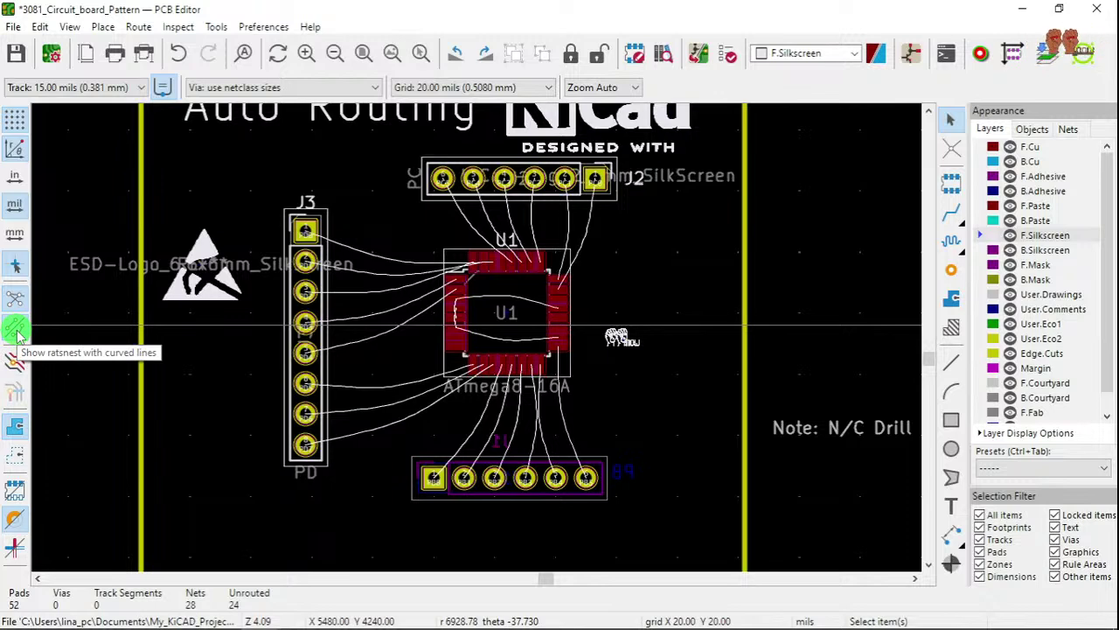
left_click(17, 332)
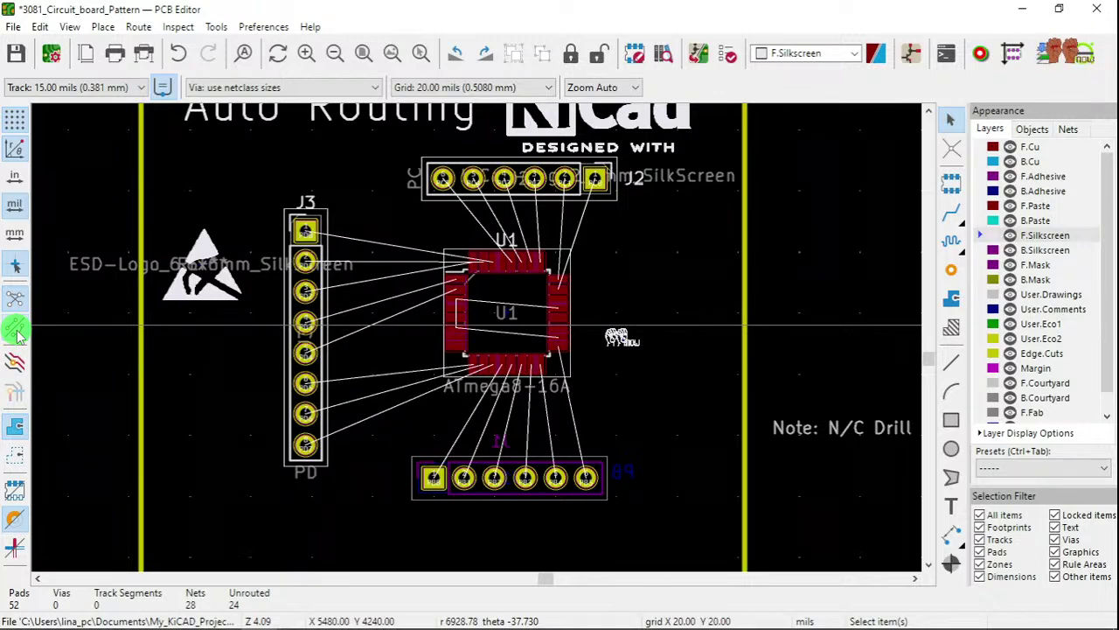
left_click(17, 332)
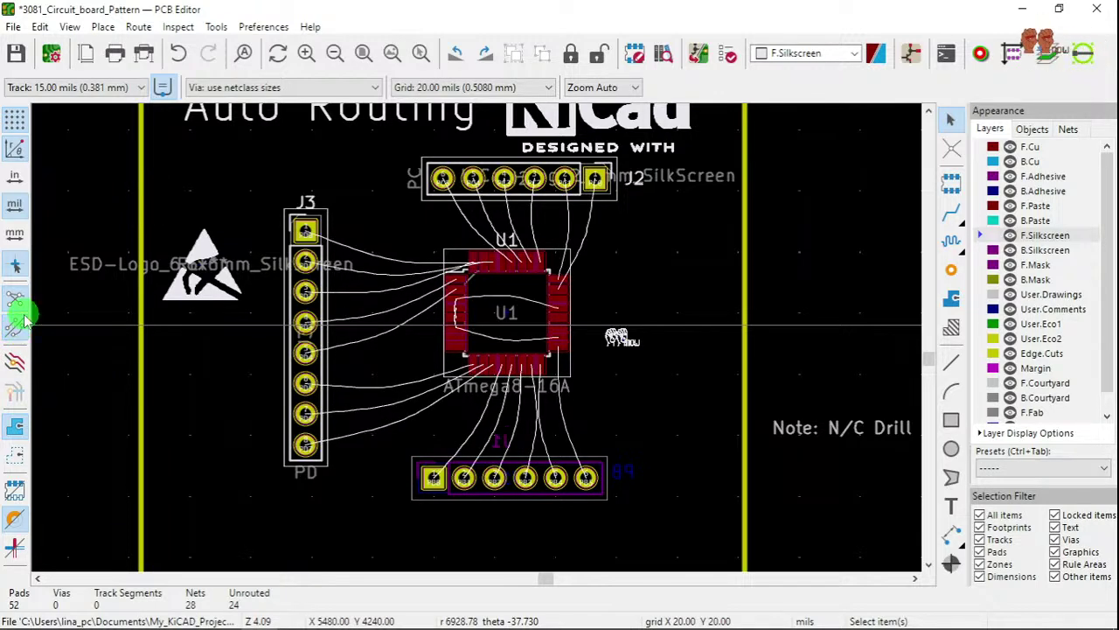
left_click(18, 302)
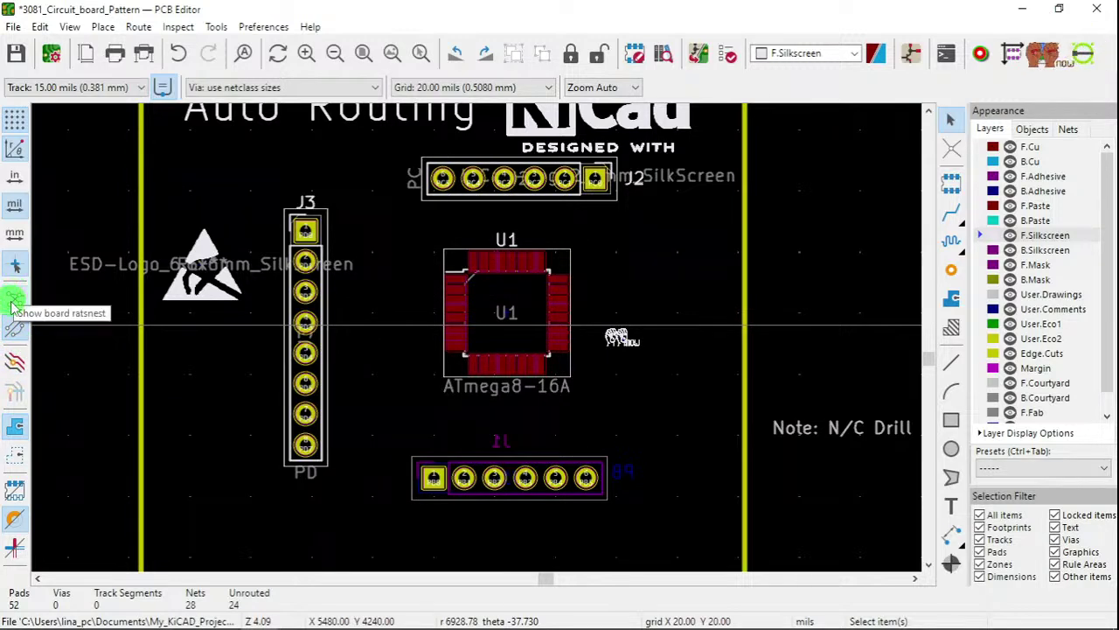
left_click(13, 303)
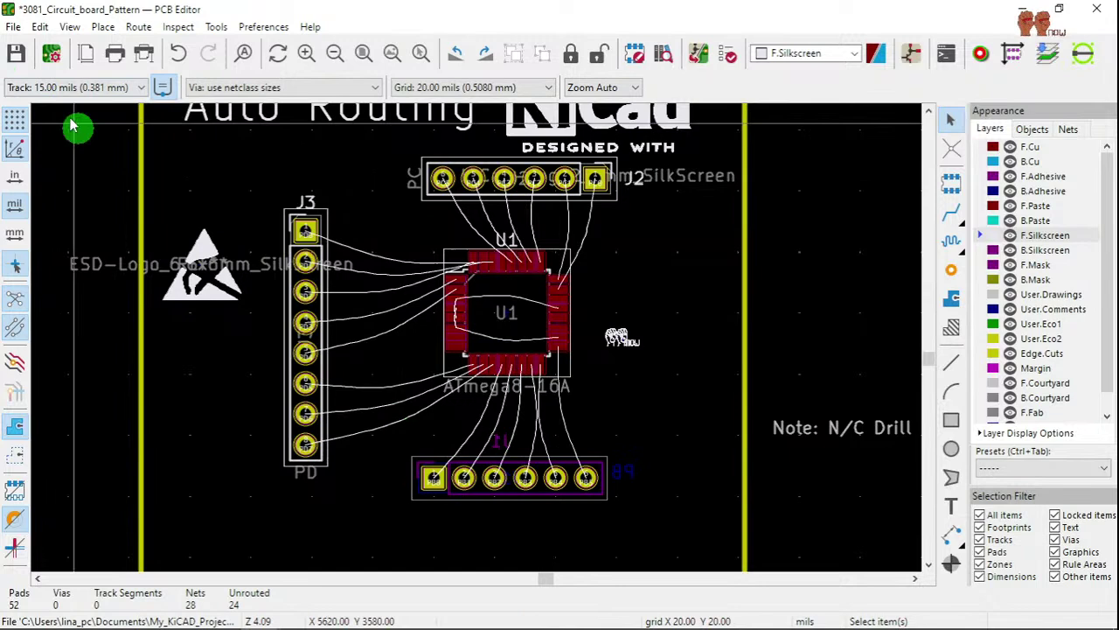
Export the board as Specctra DSN over 3081_Circuit_board_Pattern.dsn and dismiss the duplicate 'REF**' error.
left_click(14, 28)
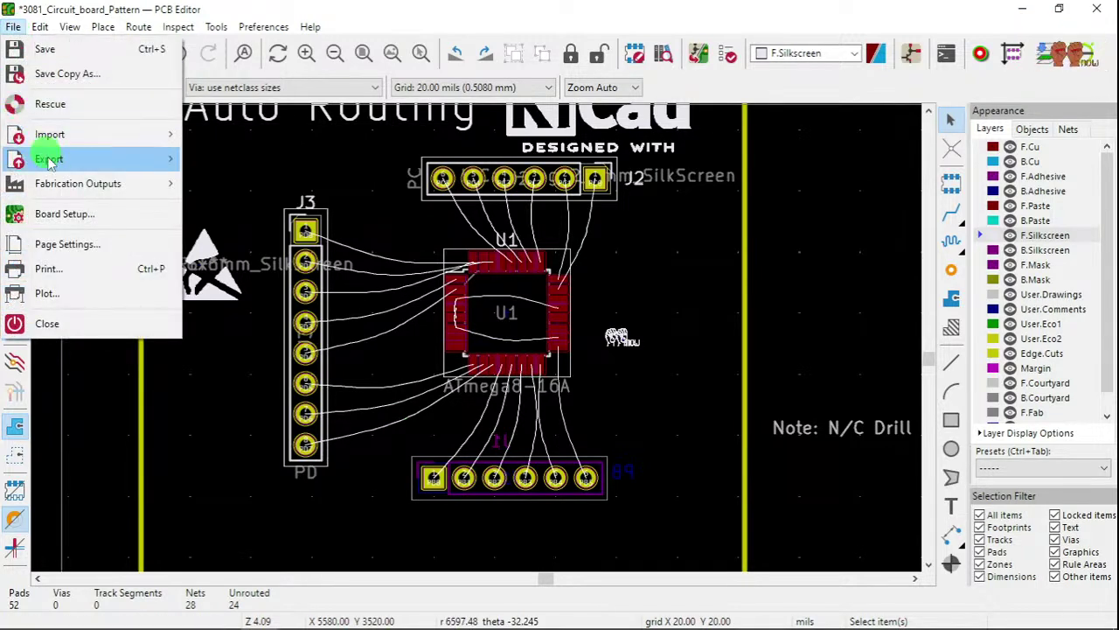
mouse_move(50, 161)
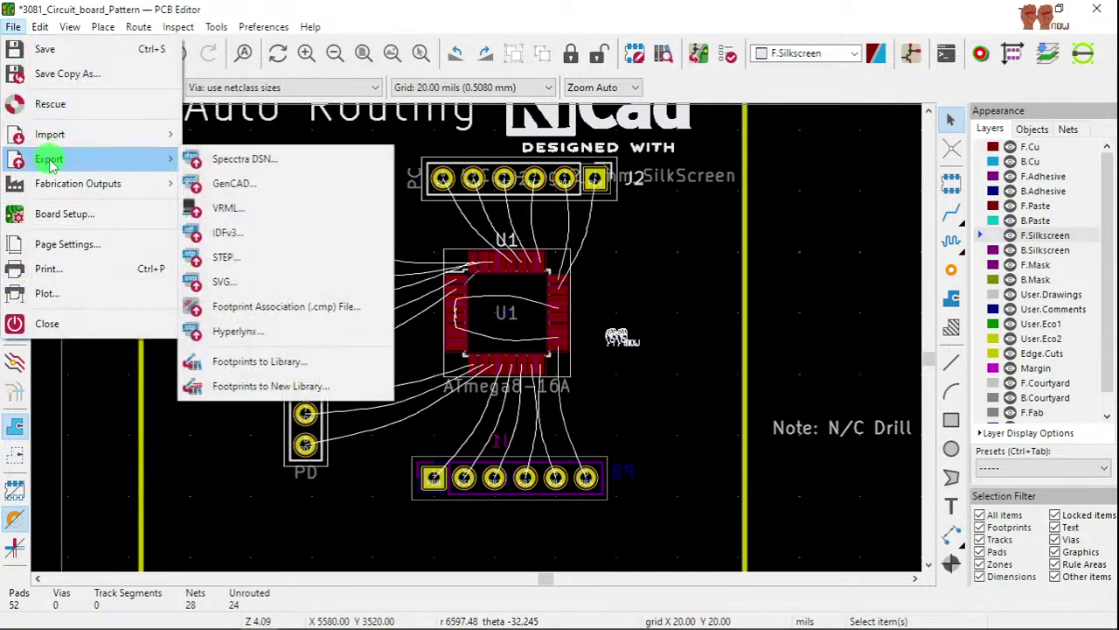
left_click(262, 160)
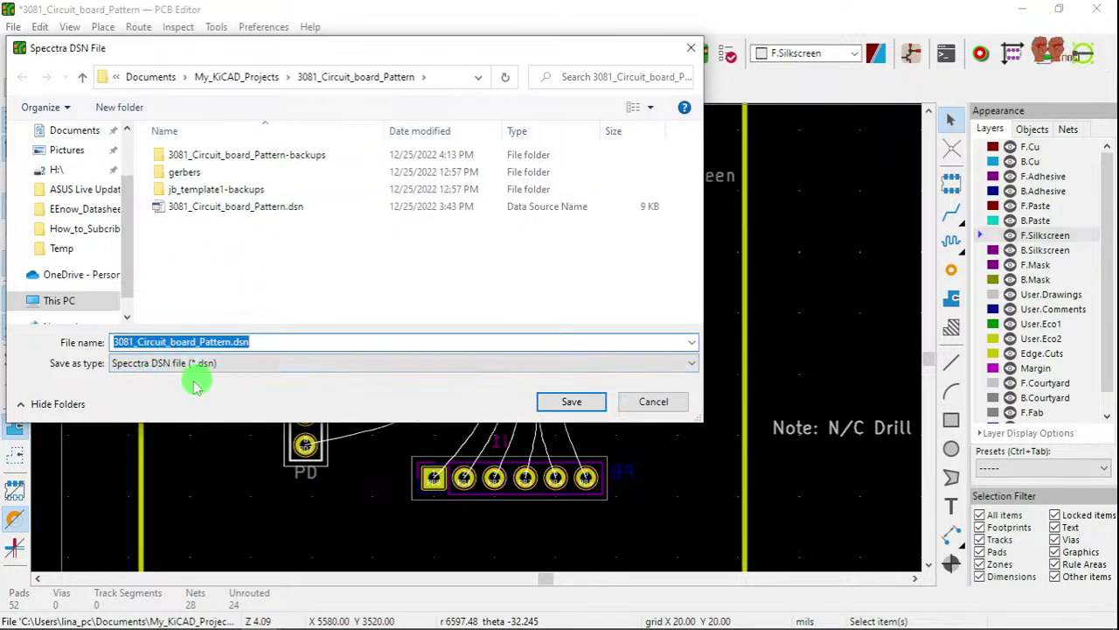
left_click(571, 403)
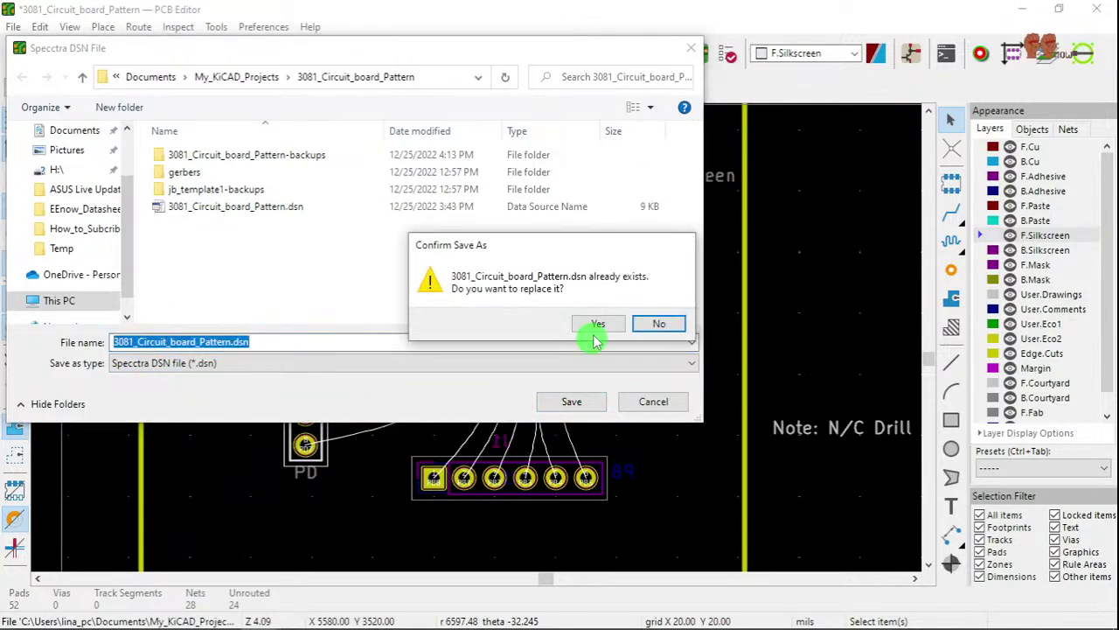
left_click(600, 328)
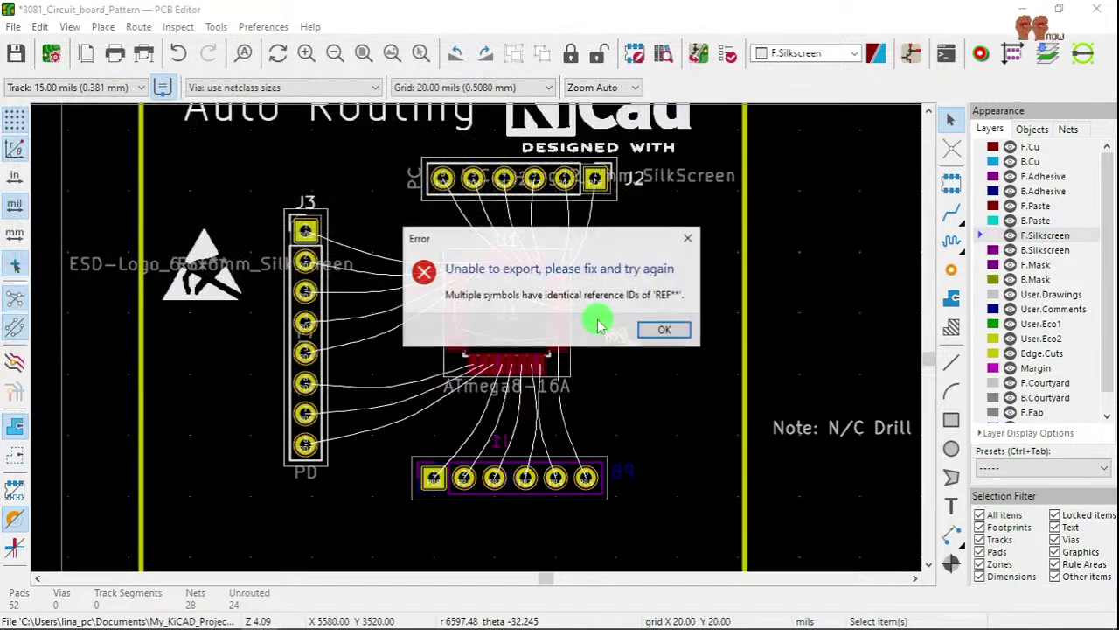
left_click(666, 331)
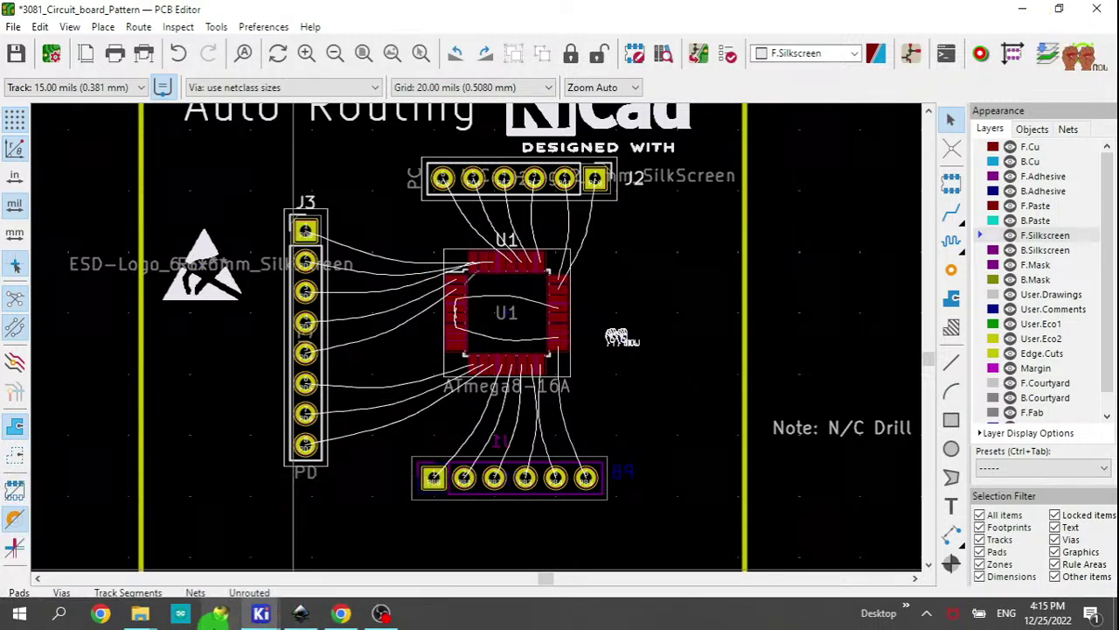
Switch to the bin Explorer window and go up to Program Files (x86) to browse for LayoutEditor.
mouse_move(148, 619)
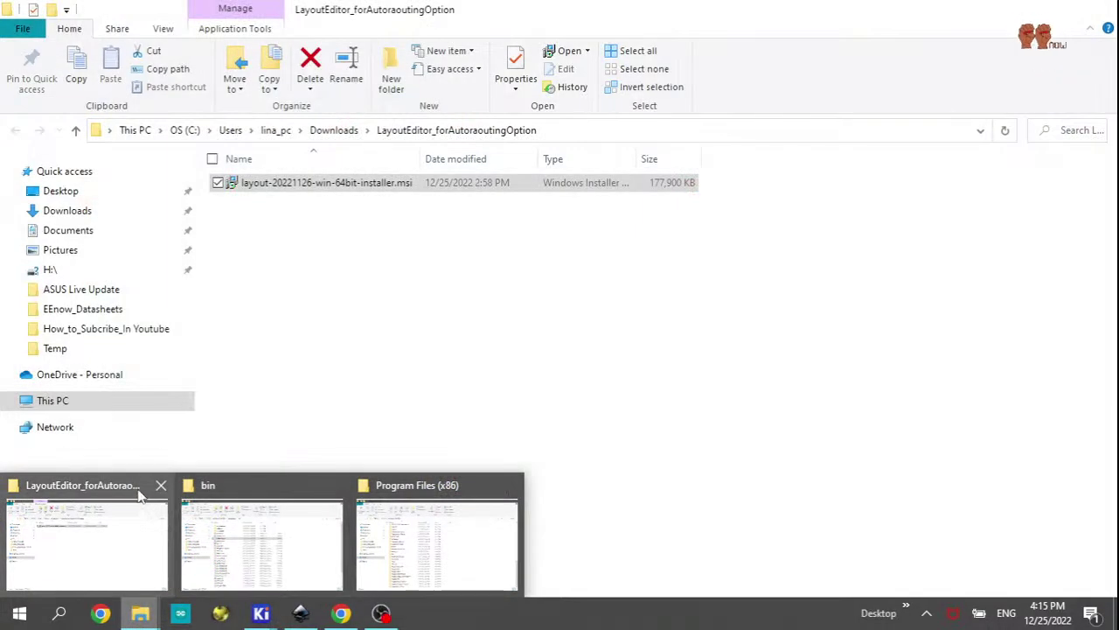
left_click(253, 533)
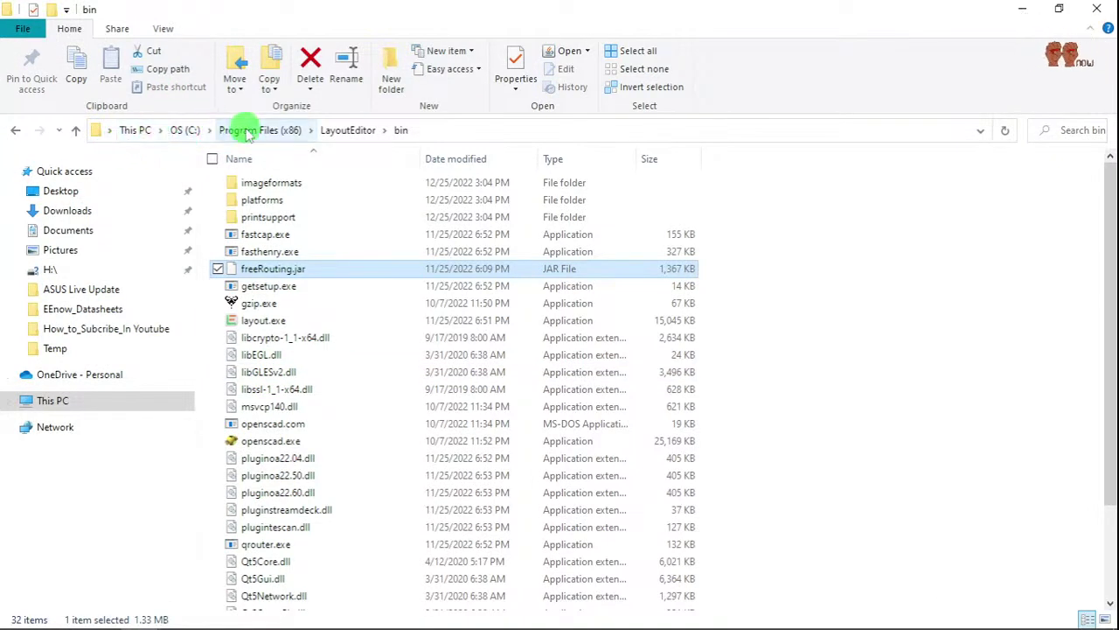
left_click(247, 131)
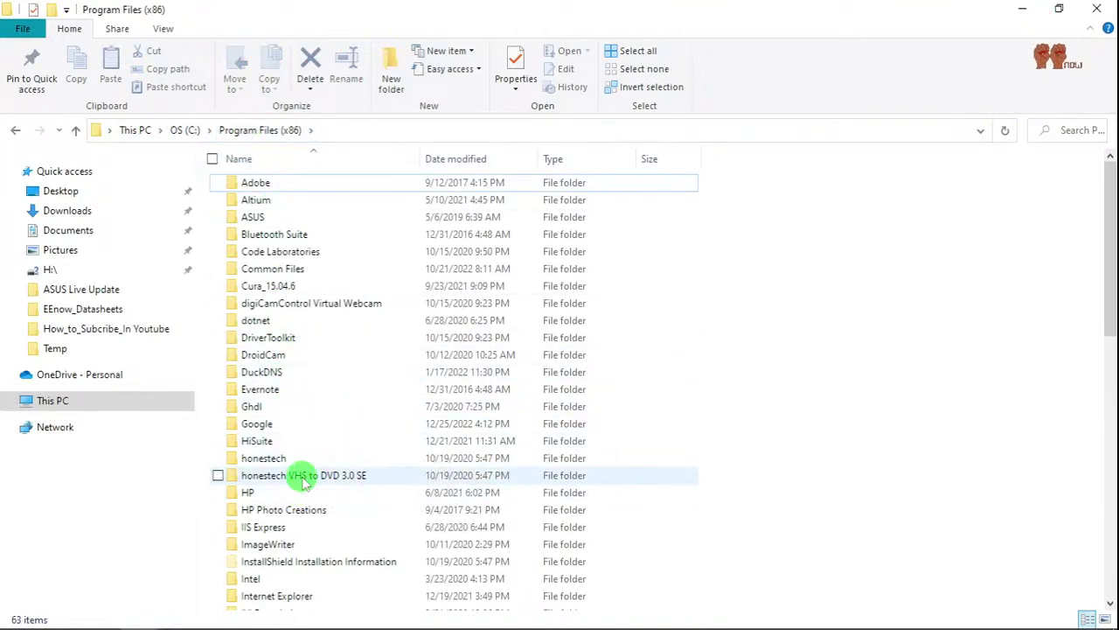
scroll(301, 489, "down", 3)
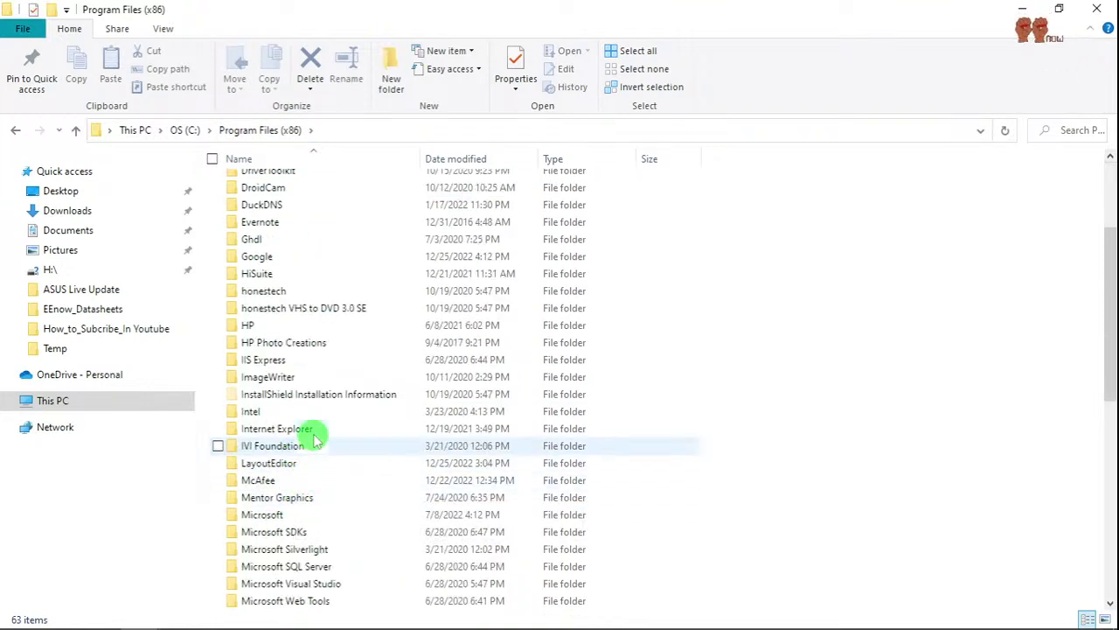
scroll(292, 516, "down", 6)
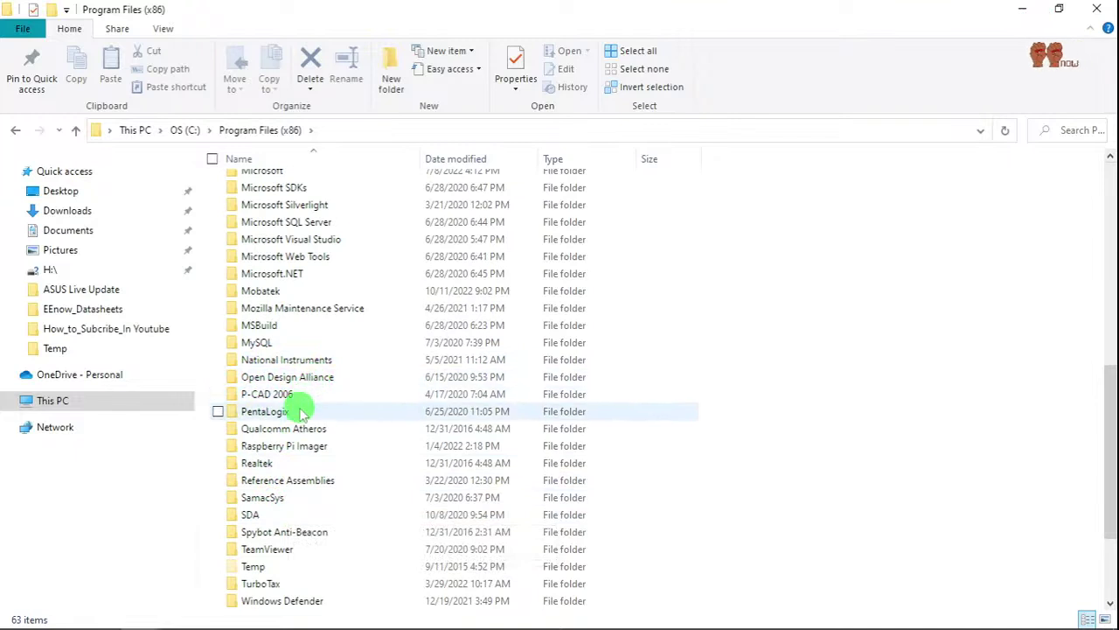
scroll(293, 384, "up", 3)
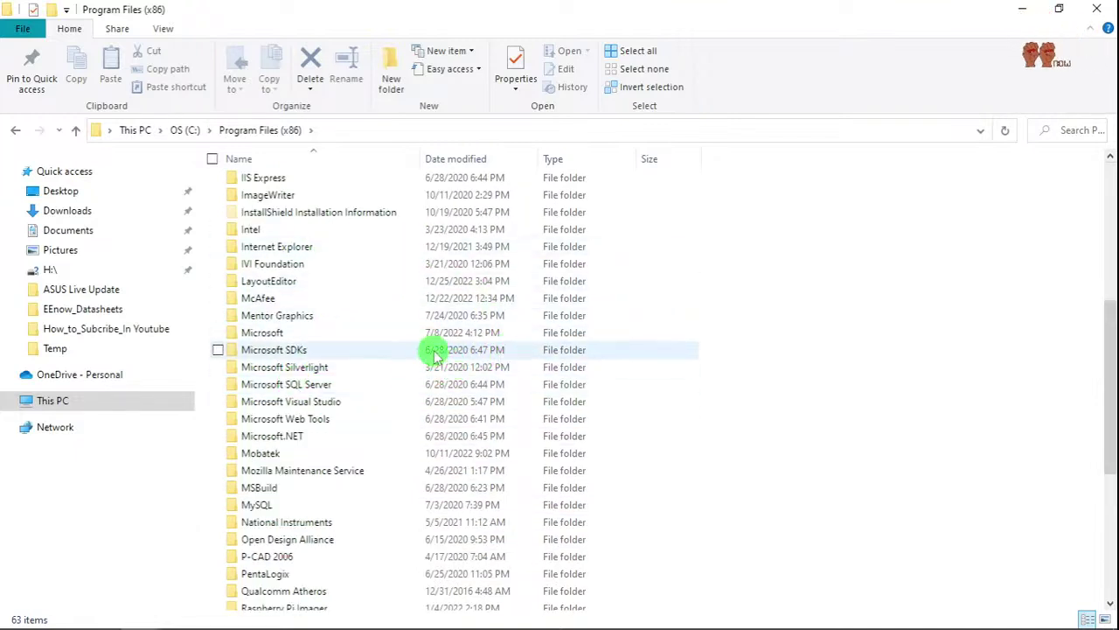
scroll(267, 406, "down", 3)
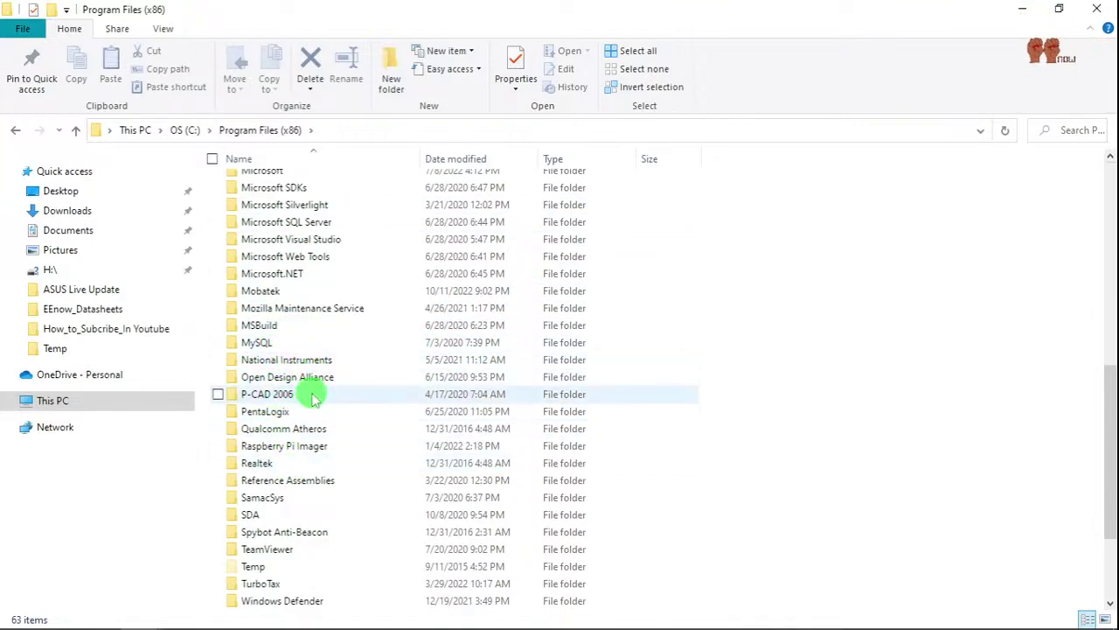
scroll(295, 349, "up", 6)
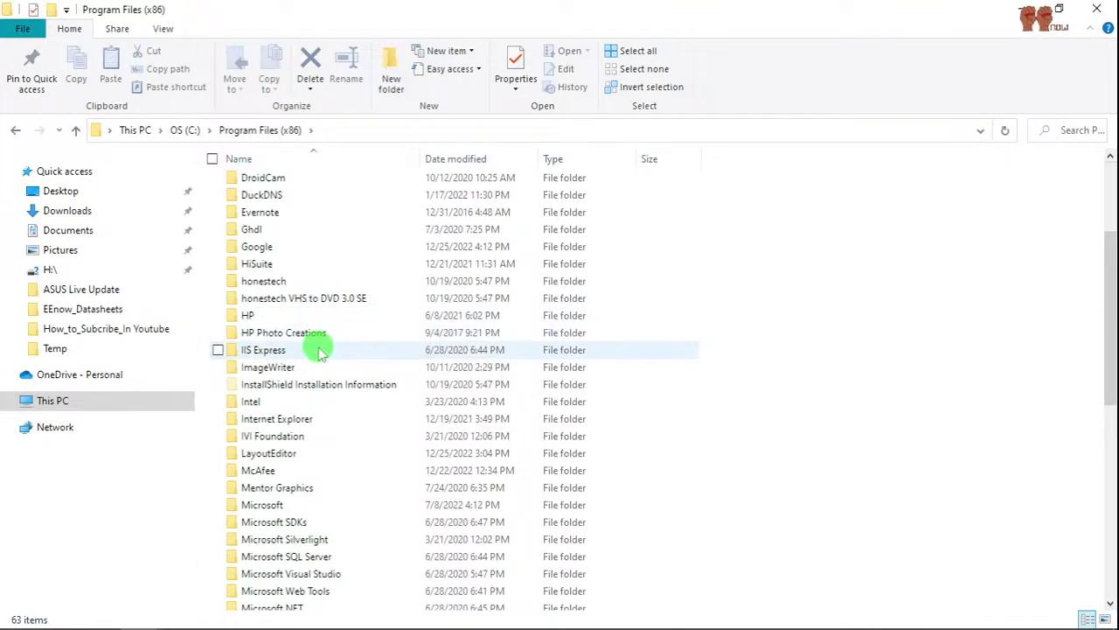
Launch freeRouting.jar from the LayoutEditor > bin folder in File Explorer.
left_click(273, 454)
double_click(271, 456)
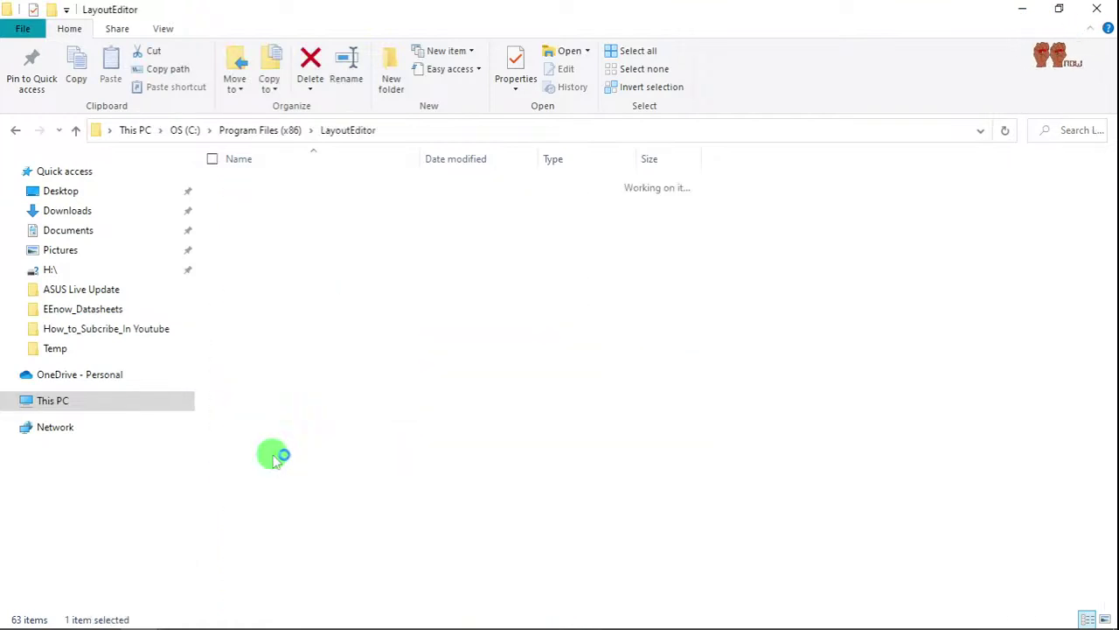
left_click(249, 186)
double_click(249, 185)
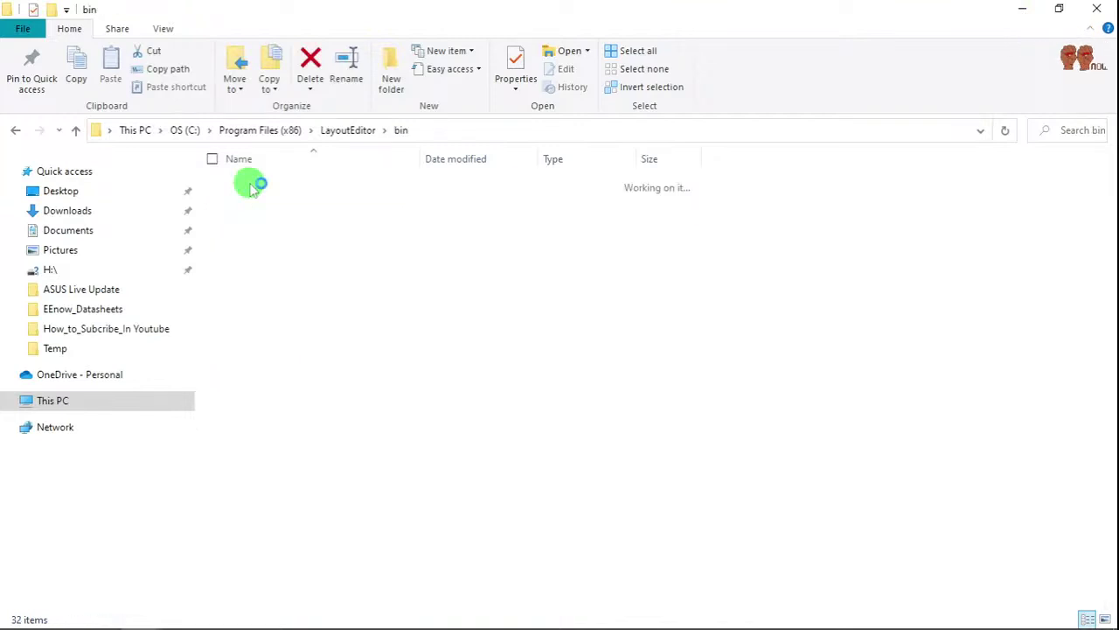
left_click(250, 182)
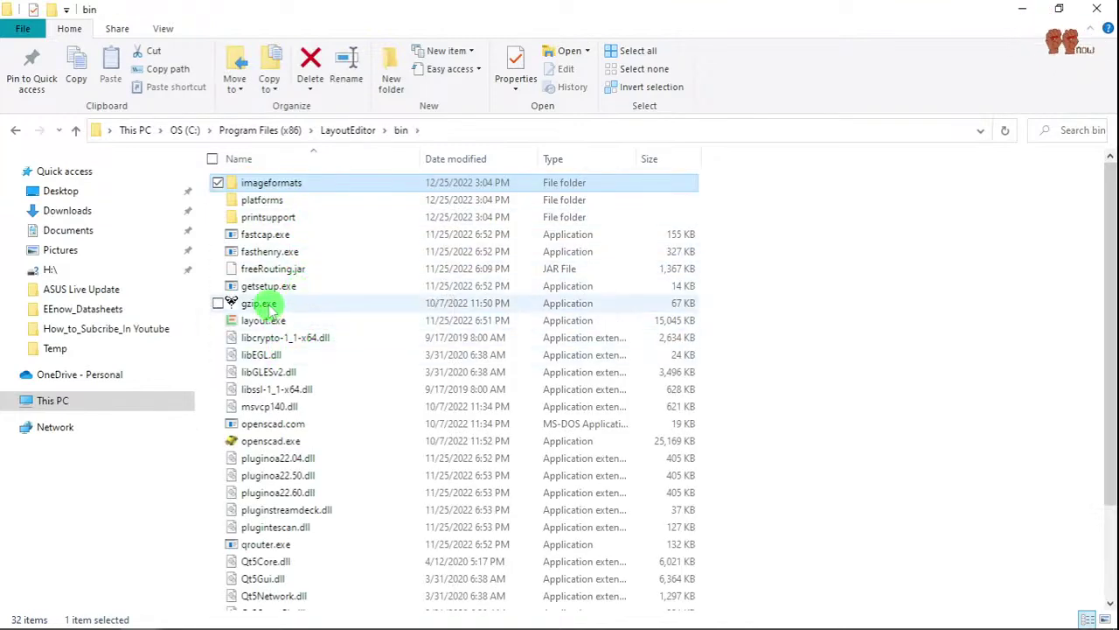
left_click(271, 271)
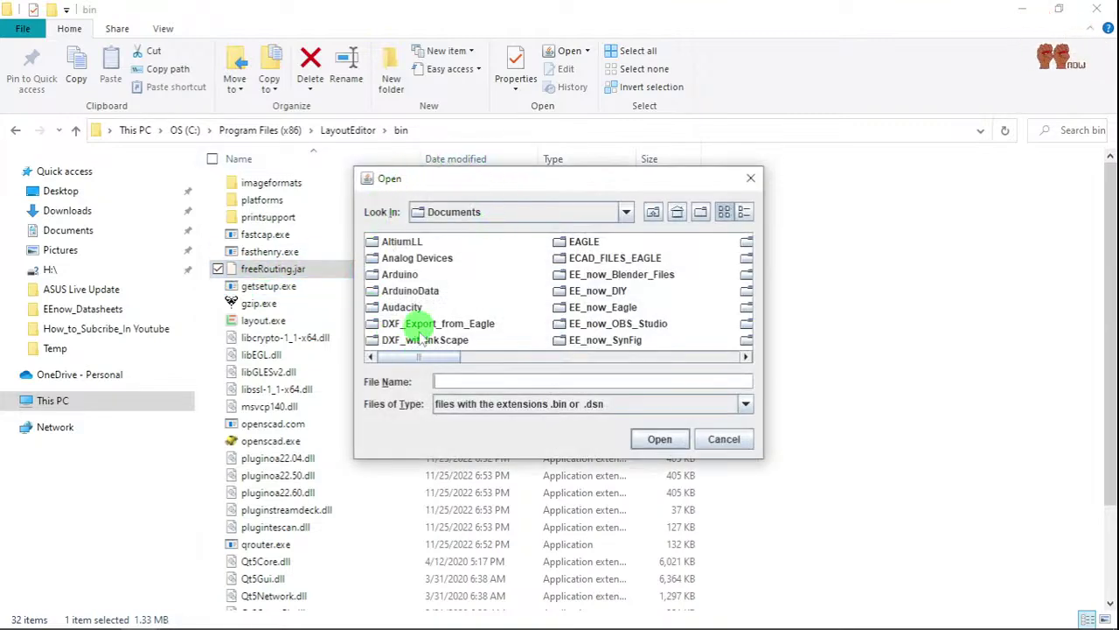
Open 3081_Circuit_board_Pattern.dsn from Documents > My_KiCAD_Projects > 3081_Circuit_board_Pattern in FreeRouting.
left_click_drag(431, 358, 625, 357)
double_click(652, 307)
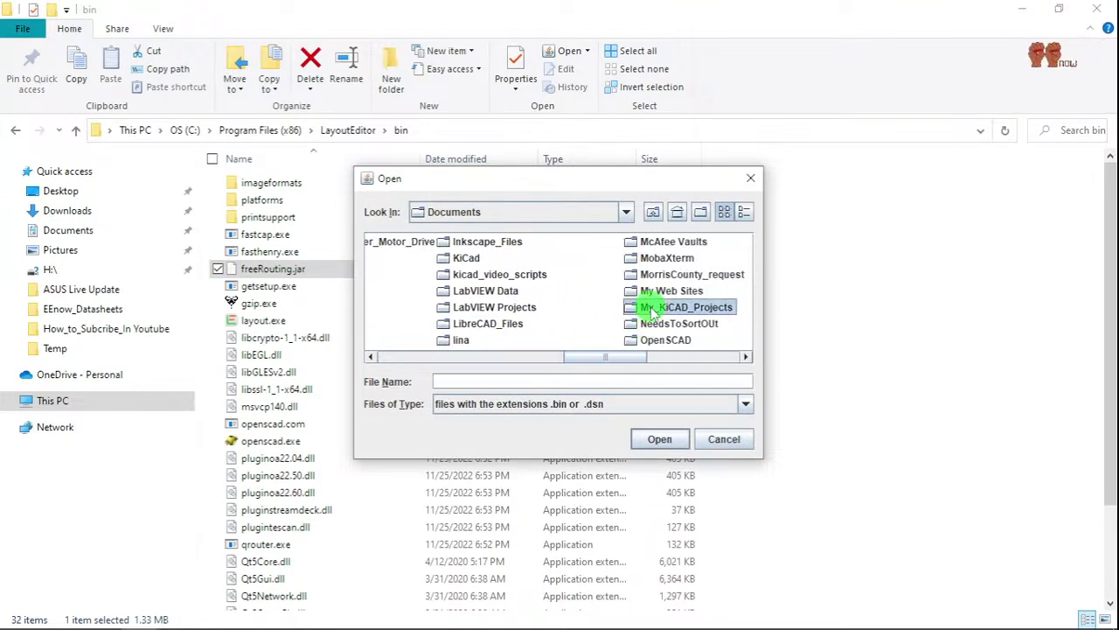
scroll(572, 320, "down", 5)
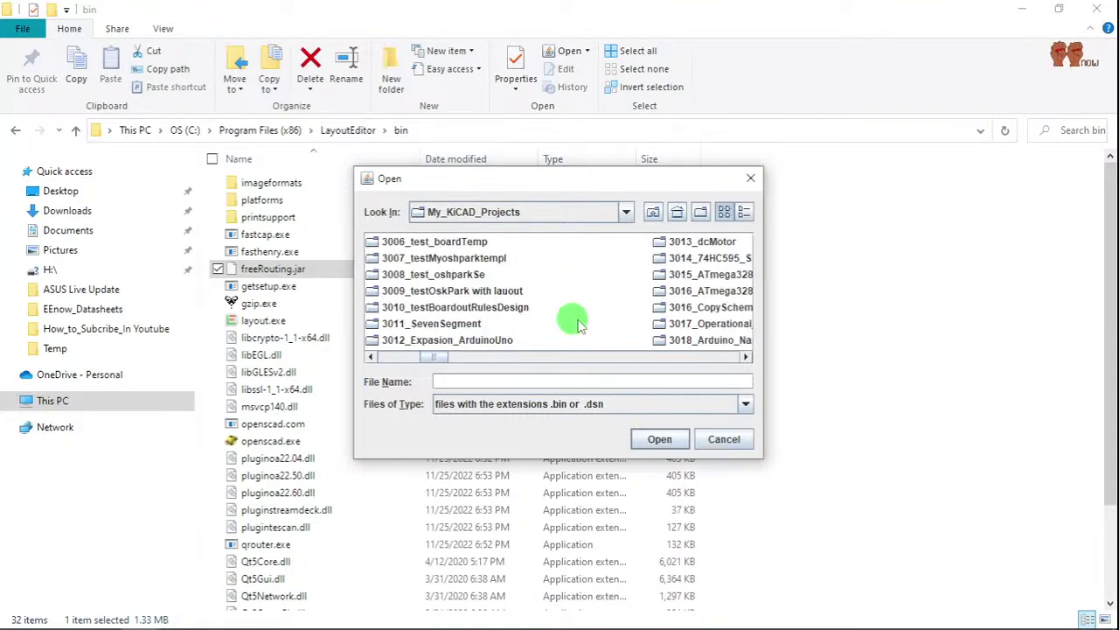
scroll(612, 324, "down", 5)
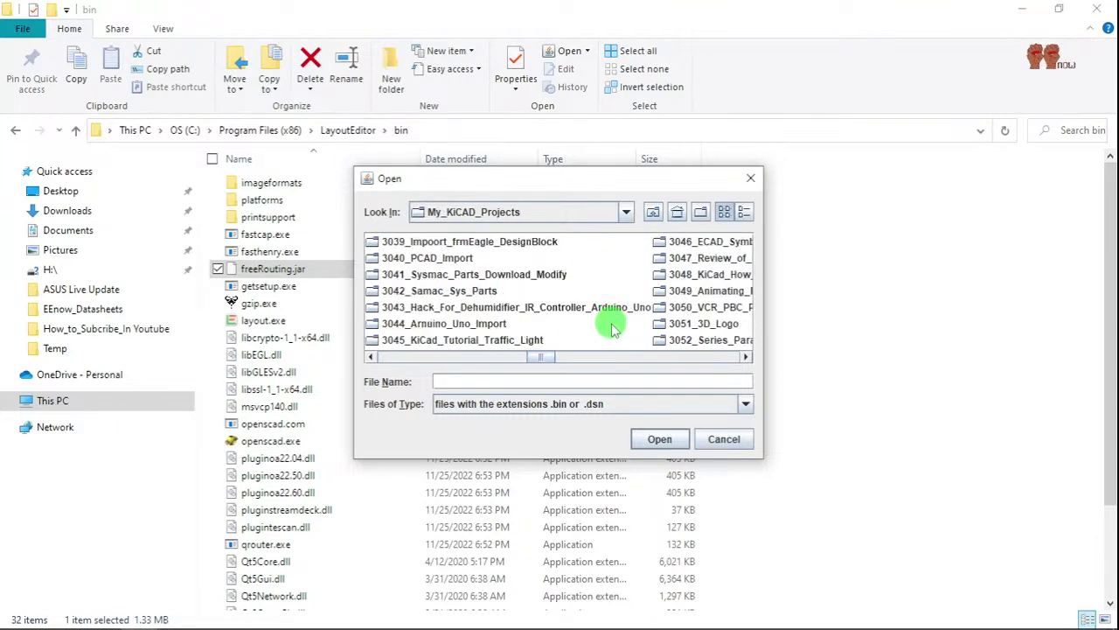
scroll(612, 328, "down", 5)
scroll(584, 336, "down", 5)
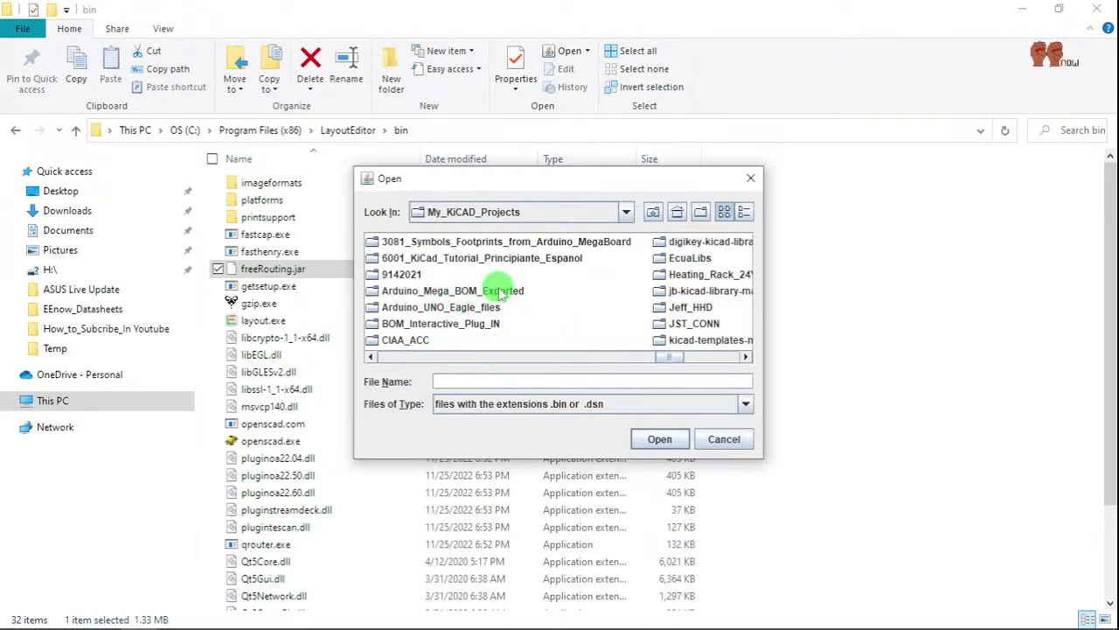
scroll(647, 293, "up", 1)
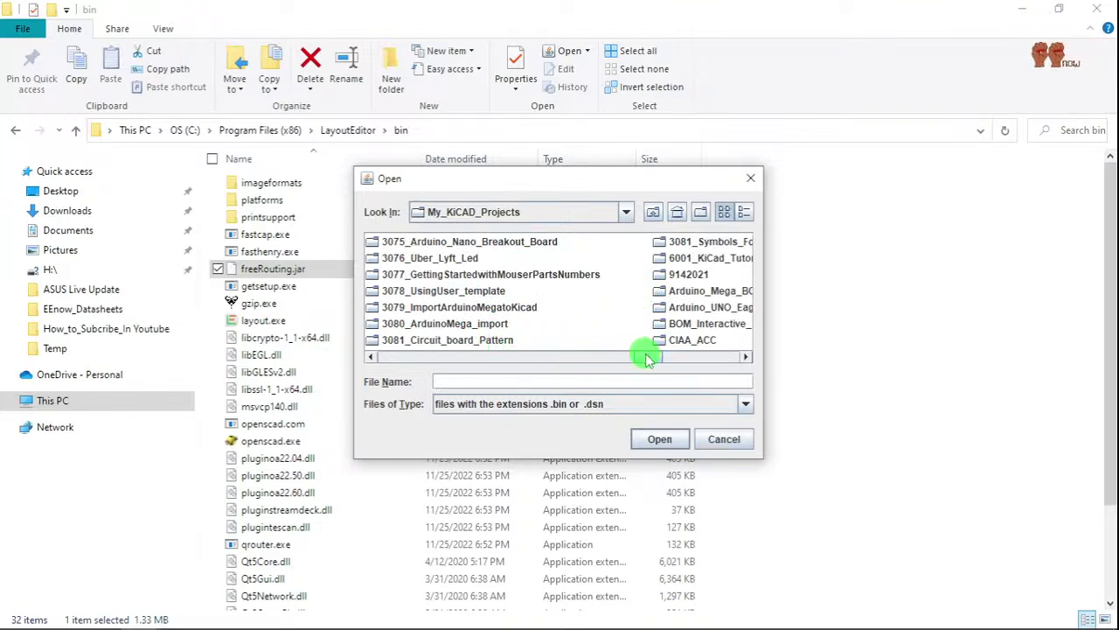
double_click(506, 341)
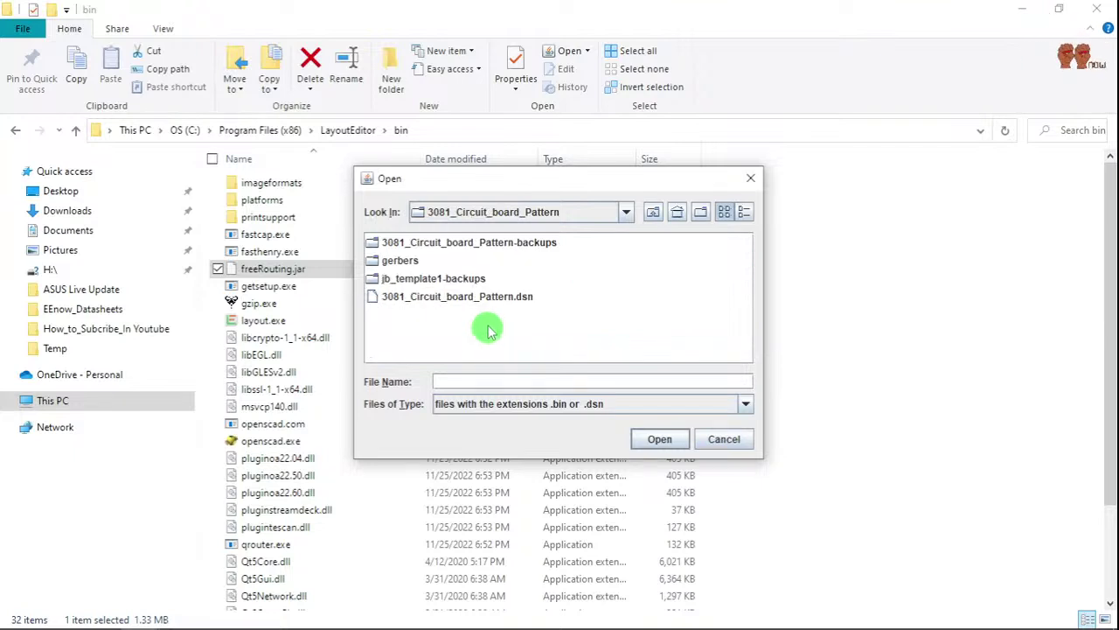
left_click(413, 299)
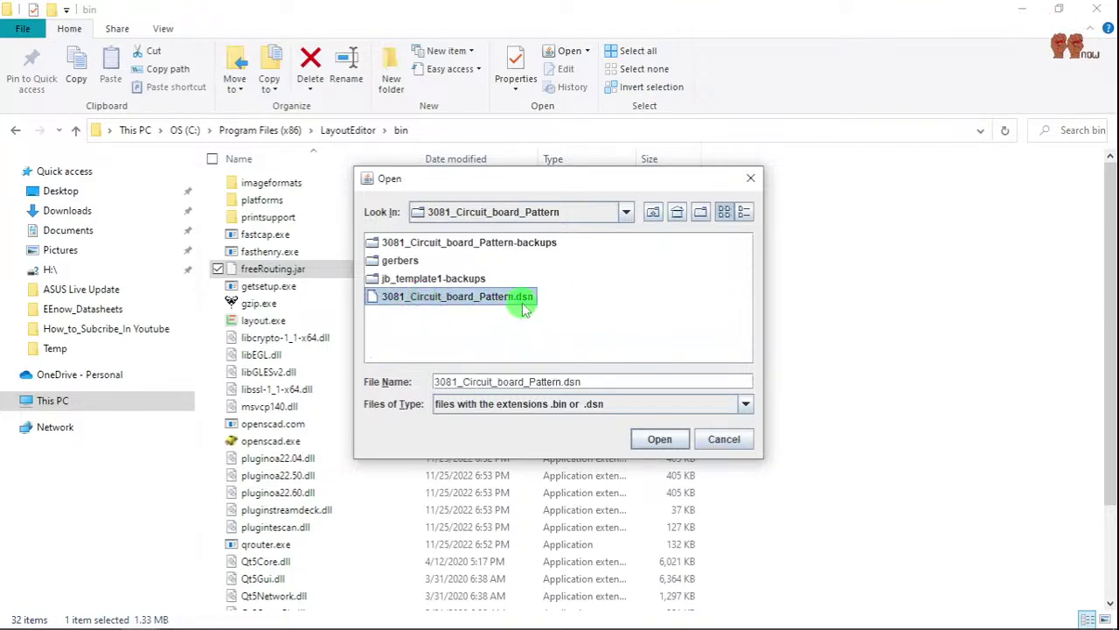
left_click(656, 438)
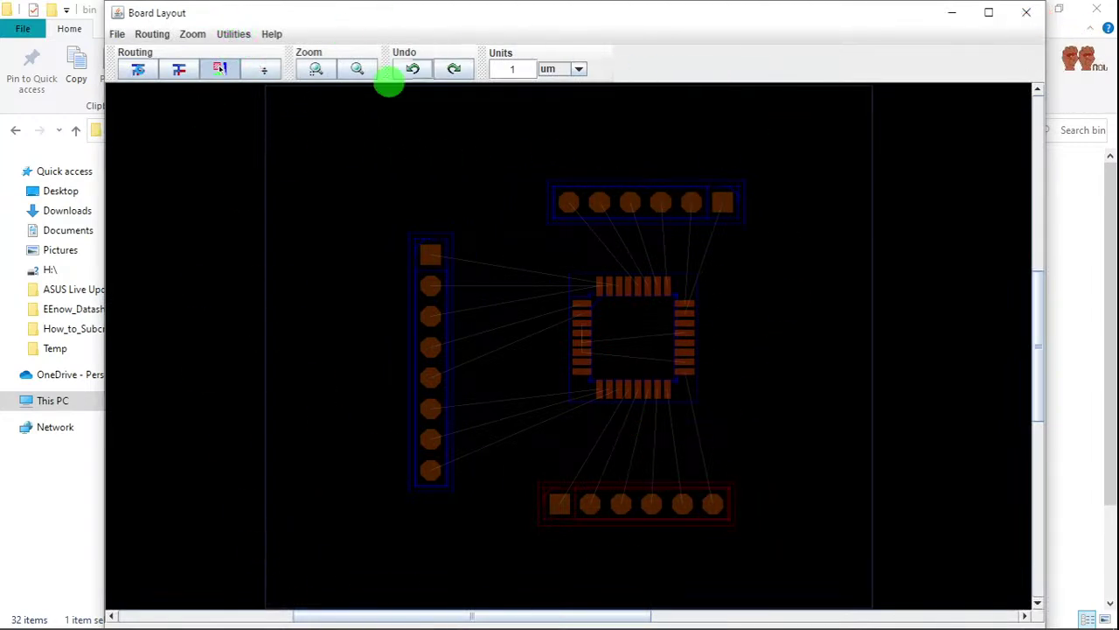
Autoroute the whole board, export a Specctra session file with rules, then minimize FreeRouting.
left_click(152, 34)
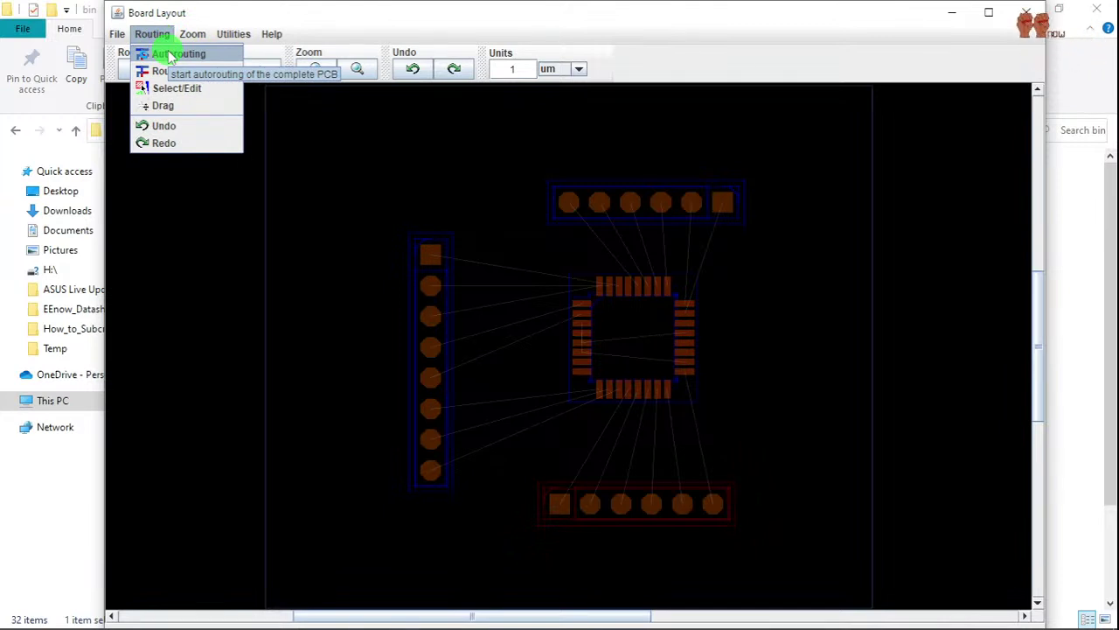
left_click(171, 55)
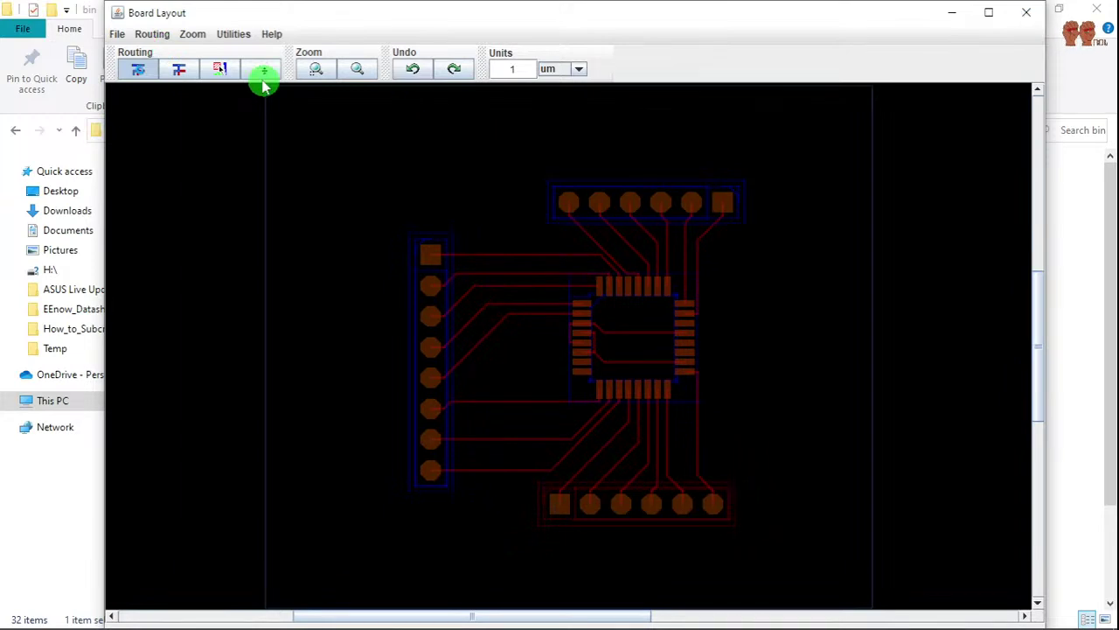
left_click(124, 35)
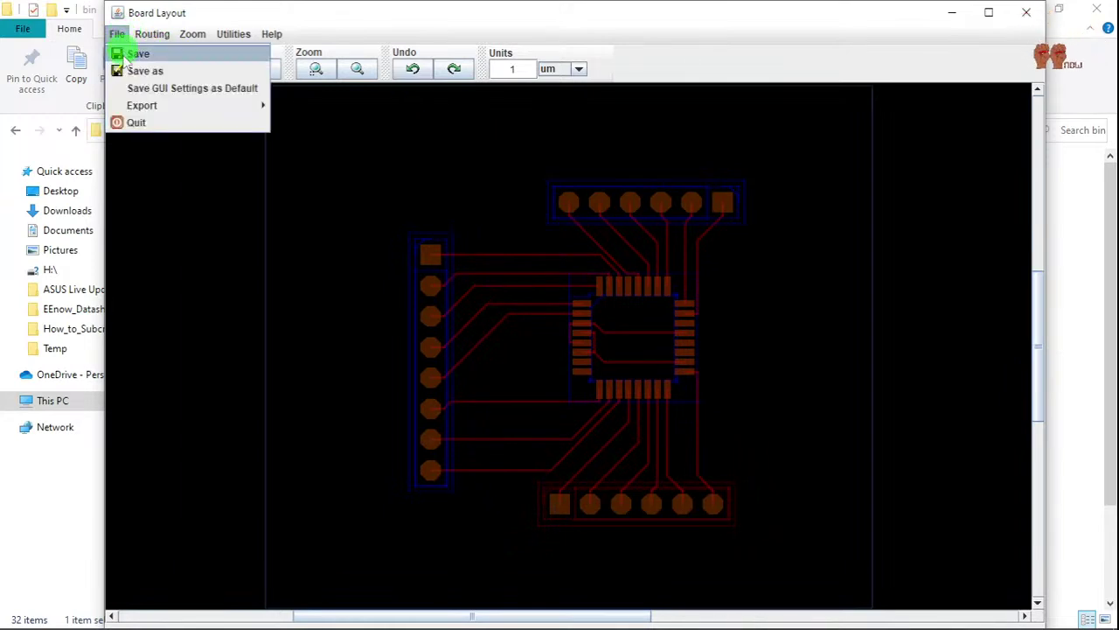
mouse_move(133, 107)
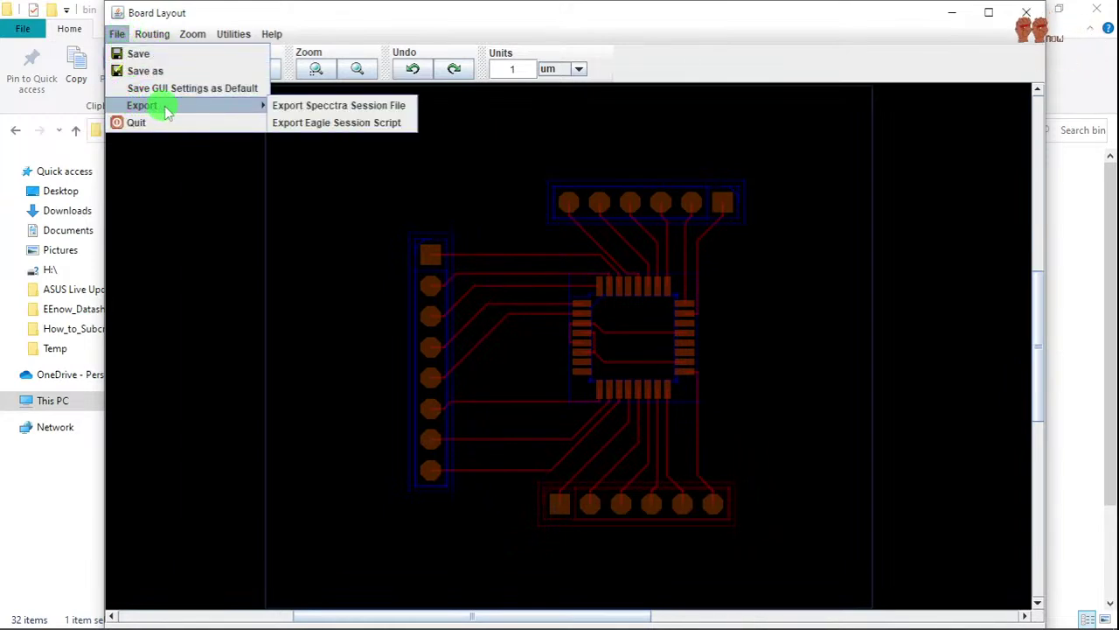
left_click(314, 106)
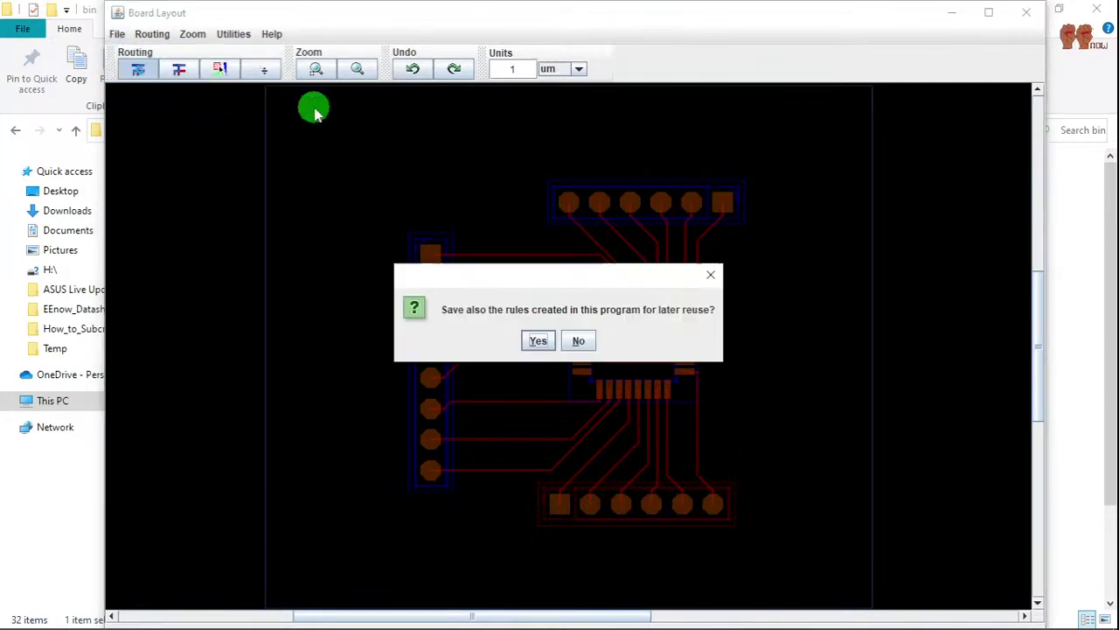
left_click(538, 341)
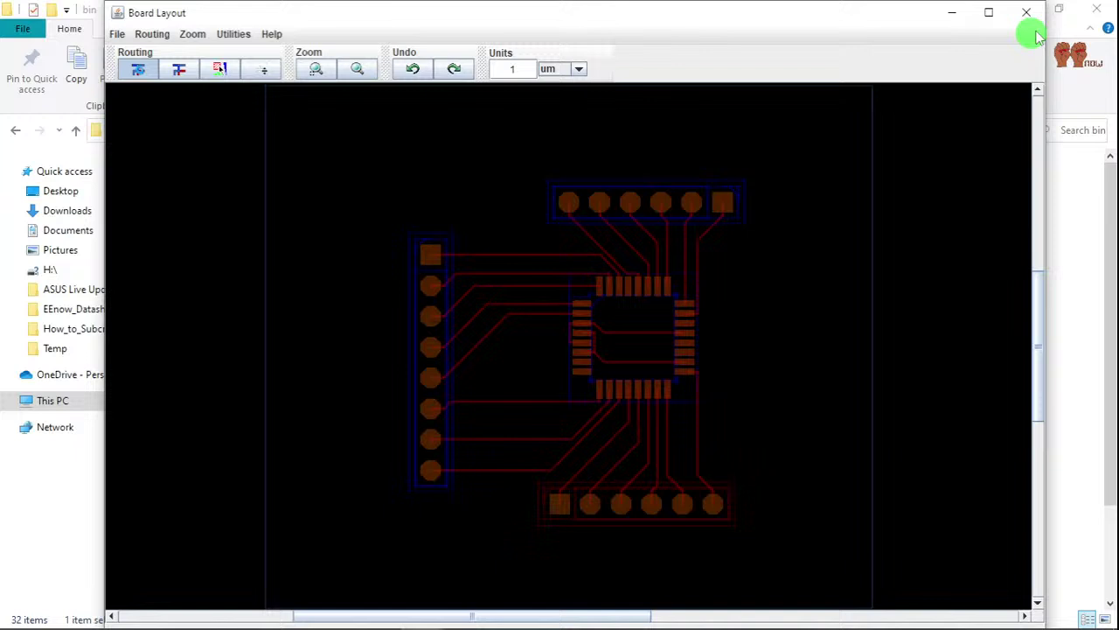
left_click(953, 15)
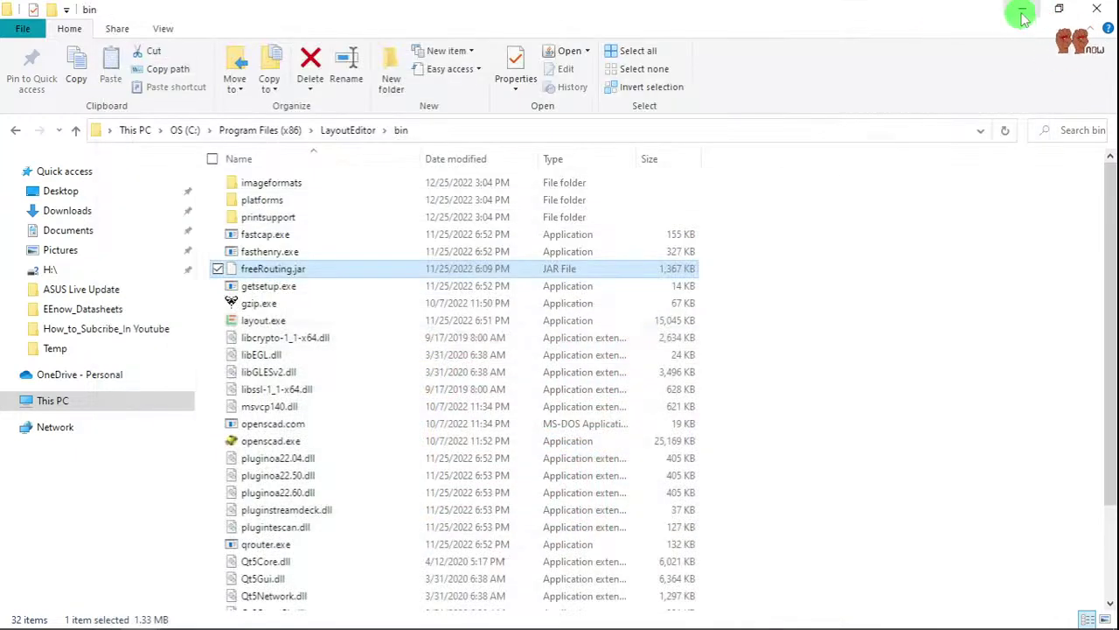
Minimize File Explorer and bring the PCB Editor back as a maximized window.
left_click(1023, 11)
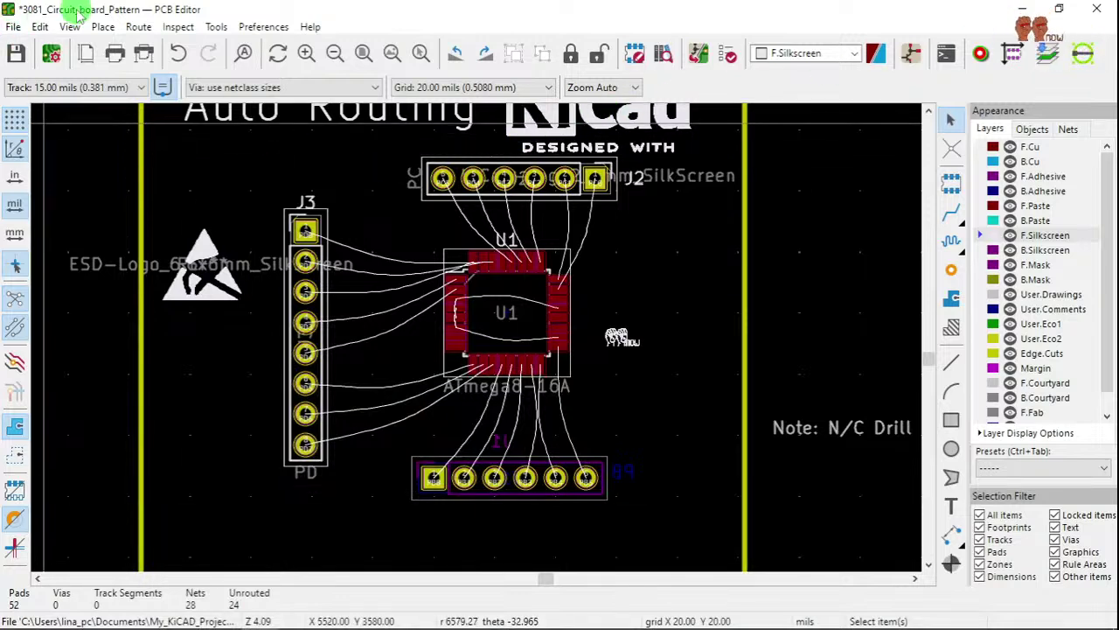
left_click(1061, 10)
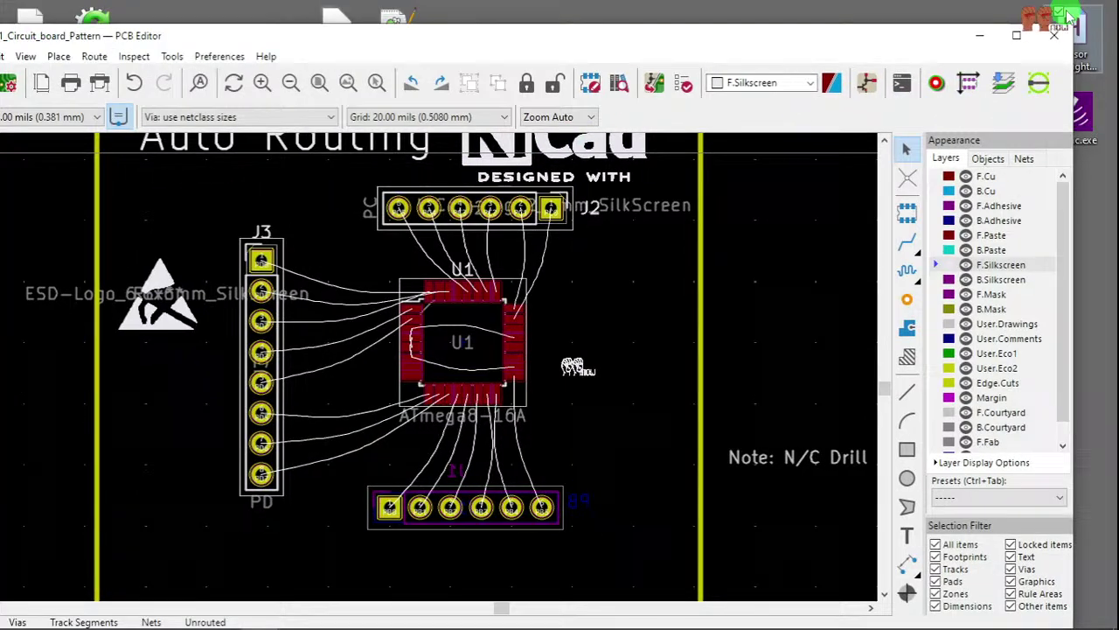
left_click(1020, 36)
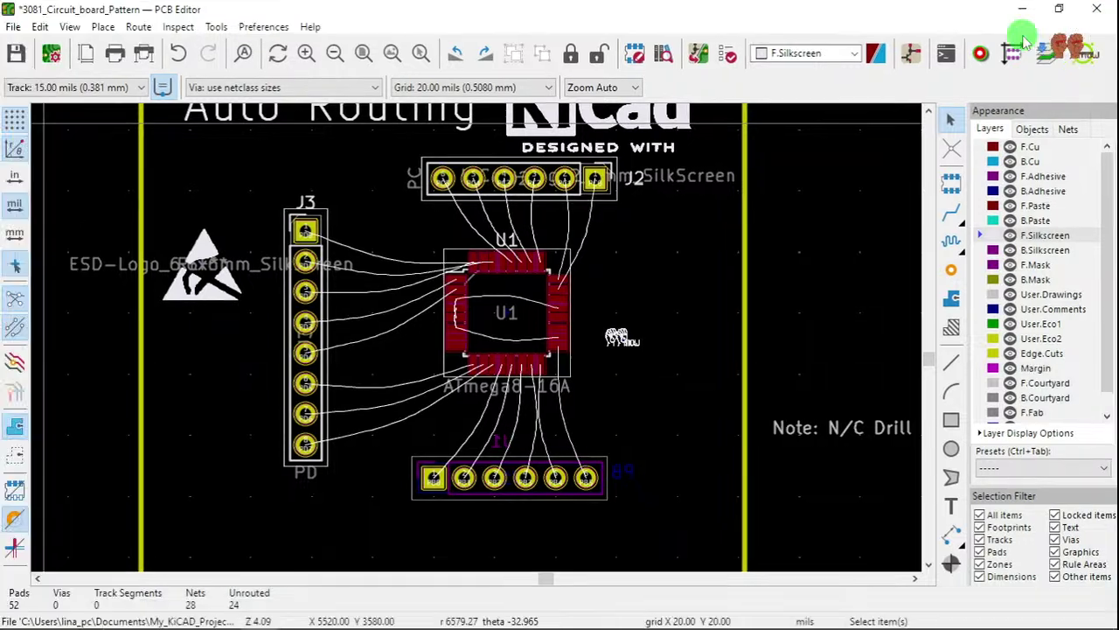
Import the routed 3081_Circuit_board_Pattern.ses Specctra session into the board.
left_click(12, 27)
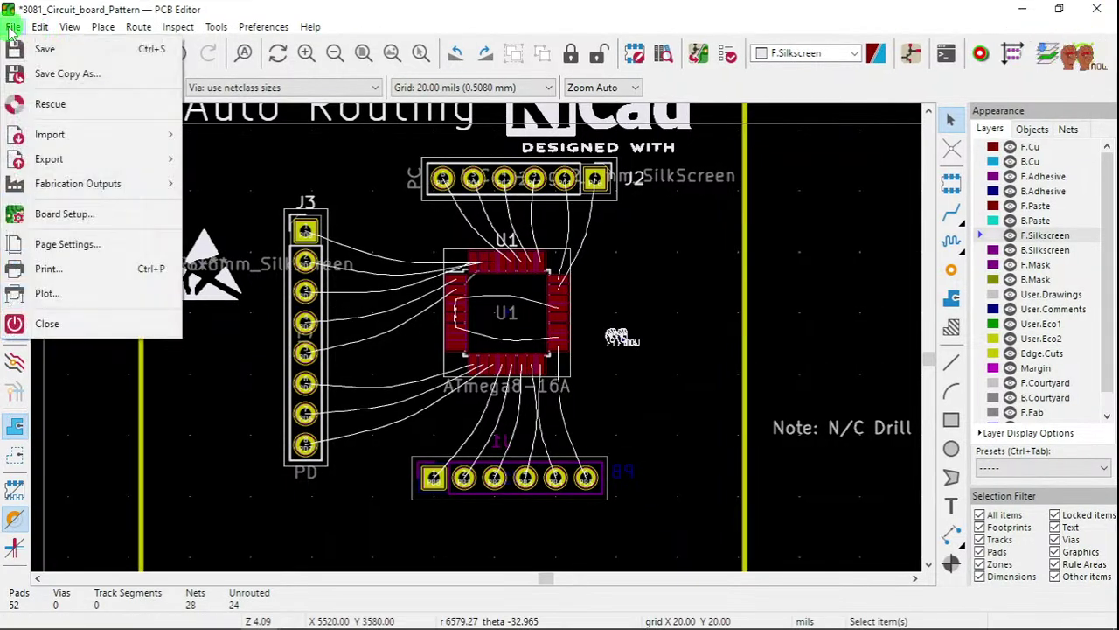
mouse_move(53, 137)
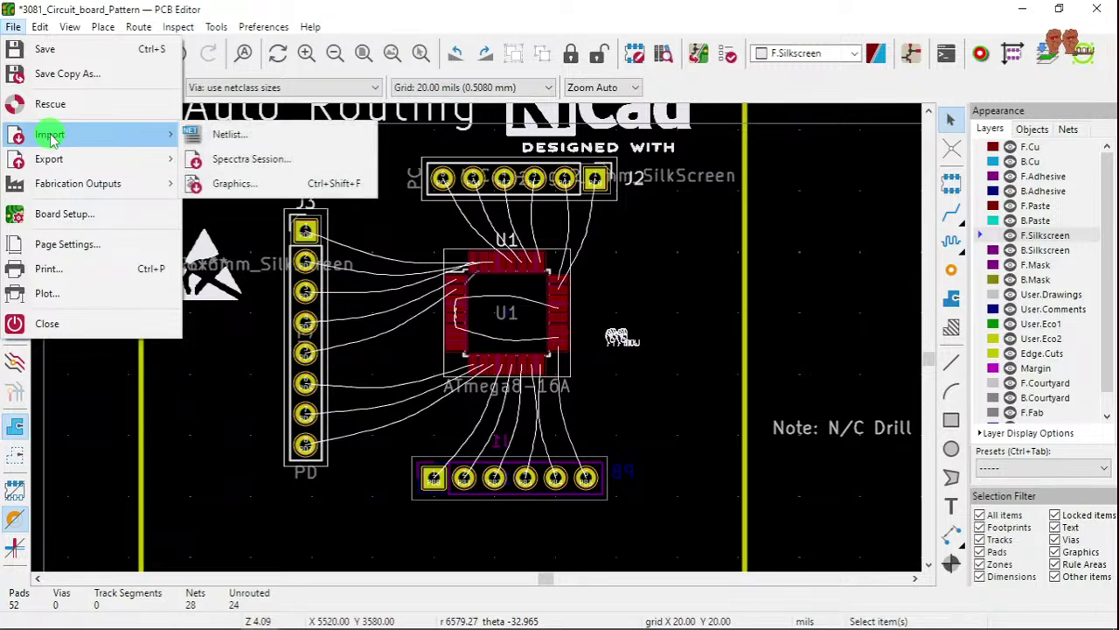
left_click(251, 159)
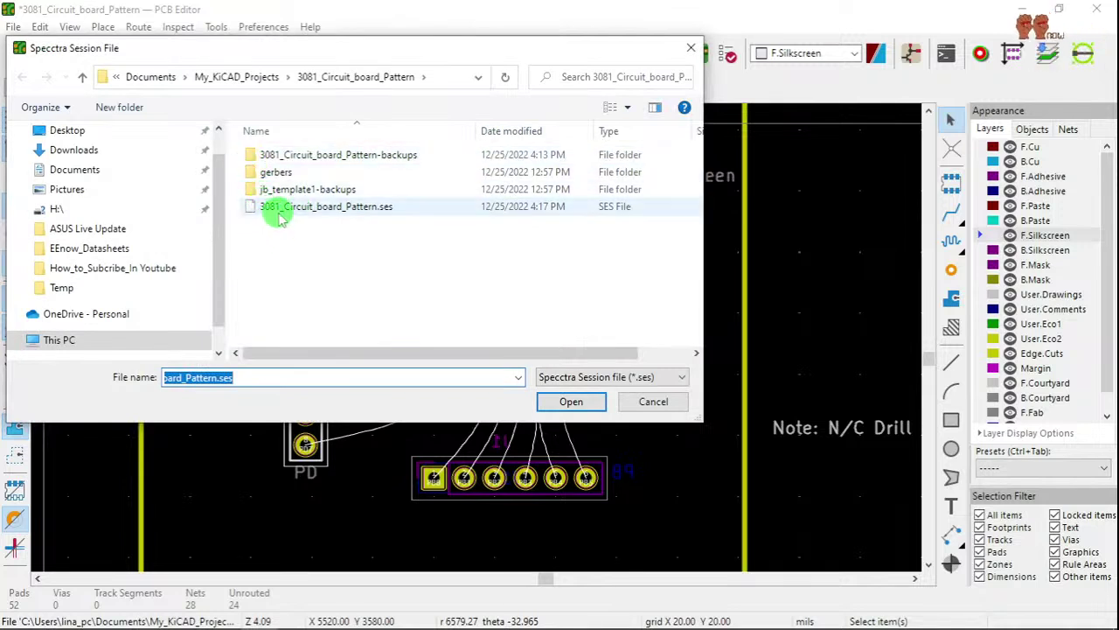
left_click(282, 207)
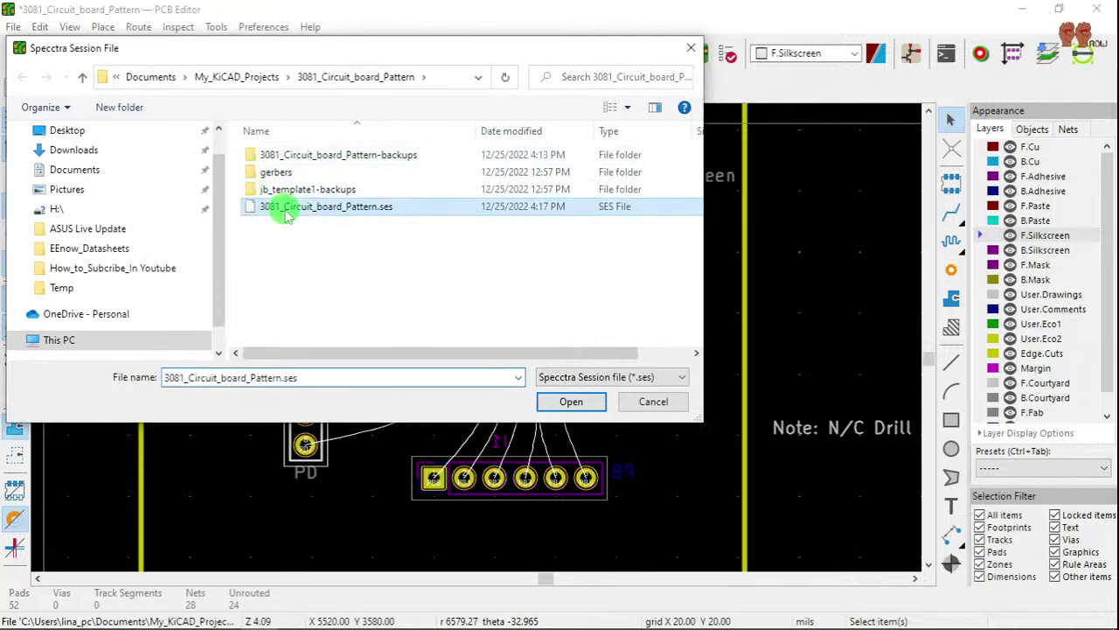
left_click(567, 404)
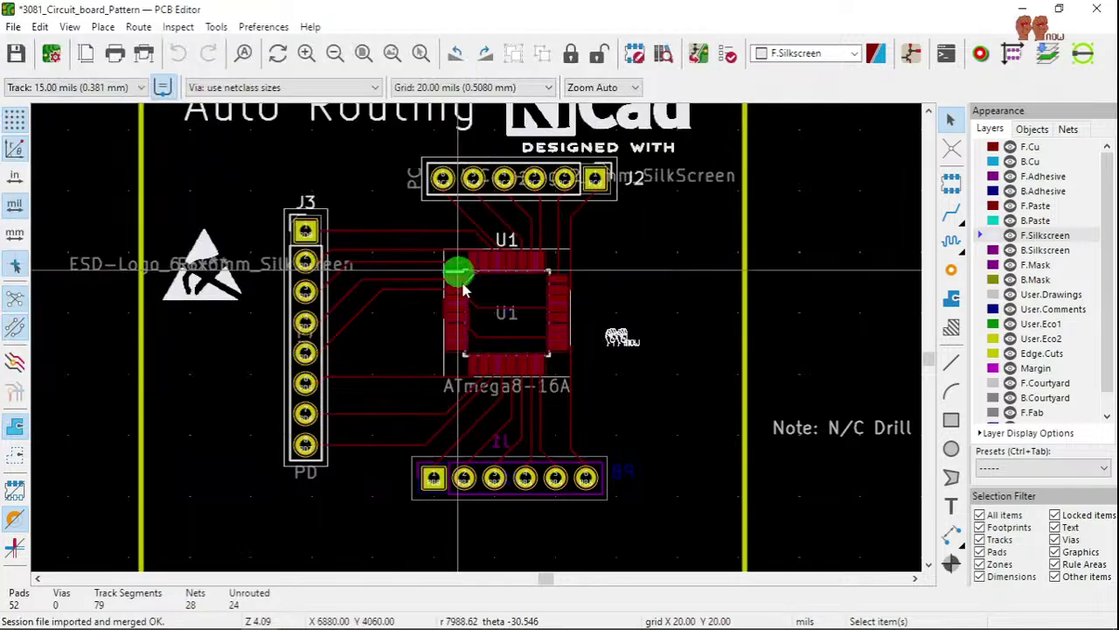
scroll(464, 288, "down", 2)
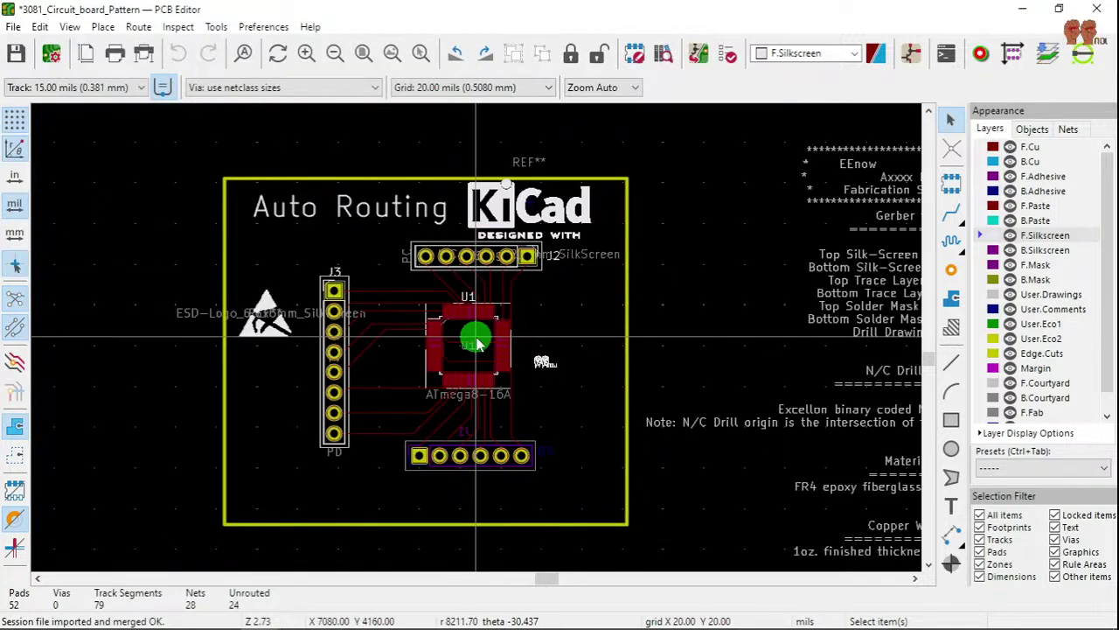
scroll(471, 350, "up", 2)
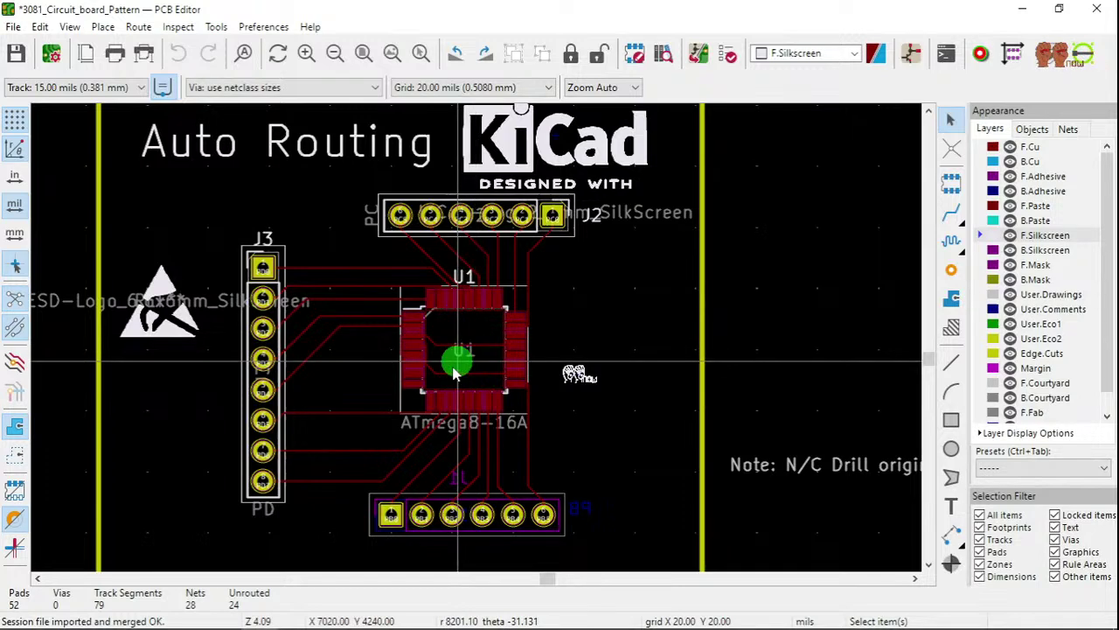
scroll(476, 343, "up", 2)
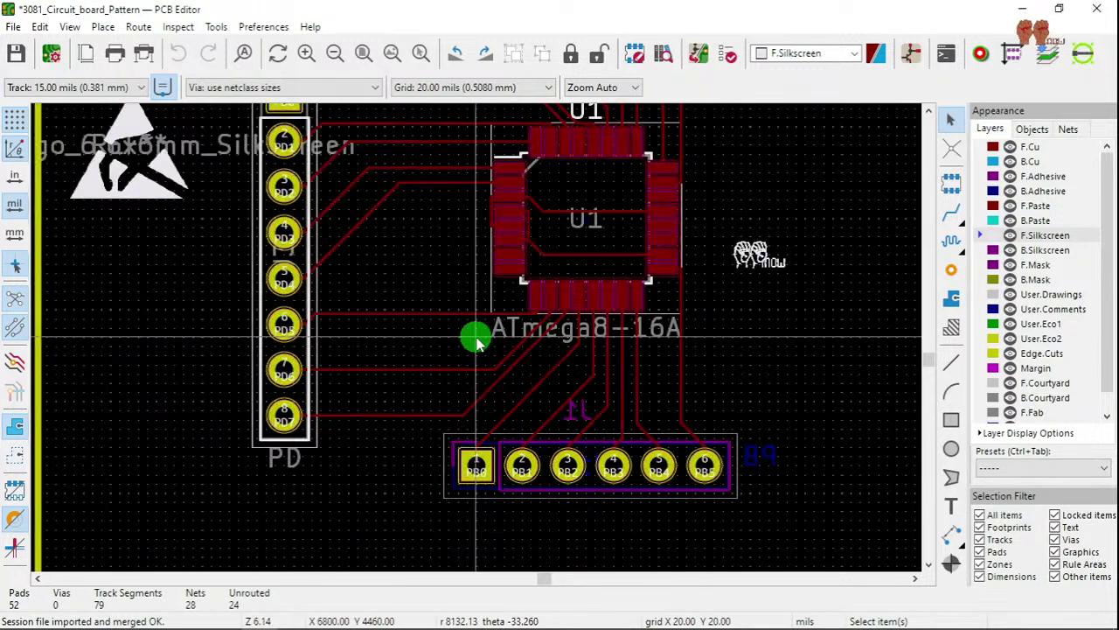
scroll(476, 343, "down", 2)
scroll(477, 342, "down", 1)
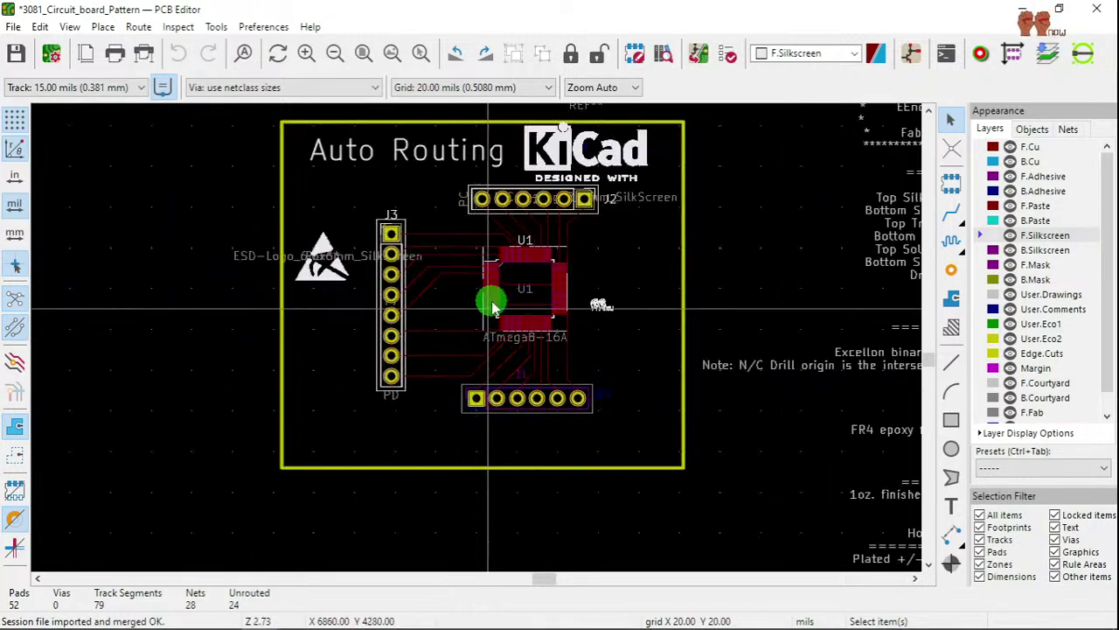
scroll(476, 343, "up", 1)
scroll(477, 341, "up", 6)
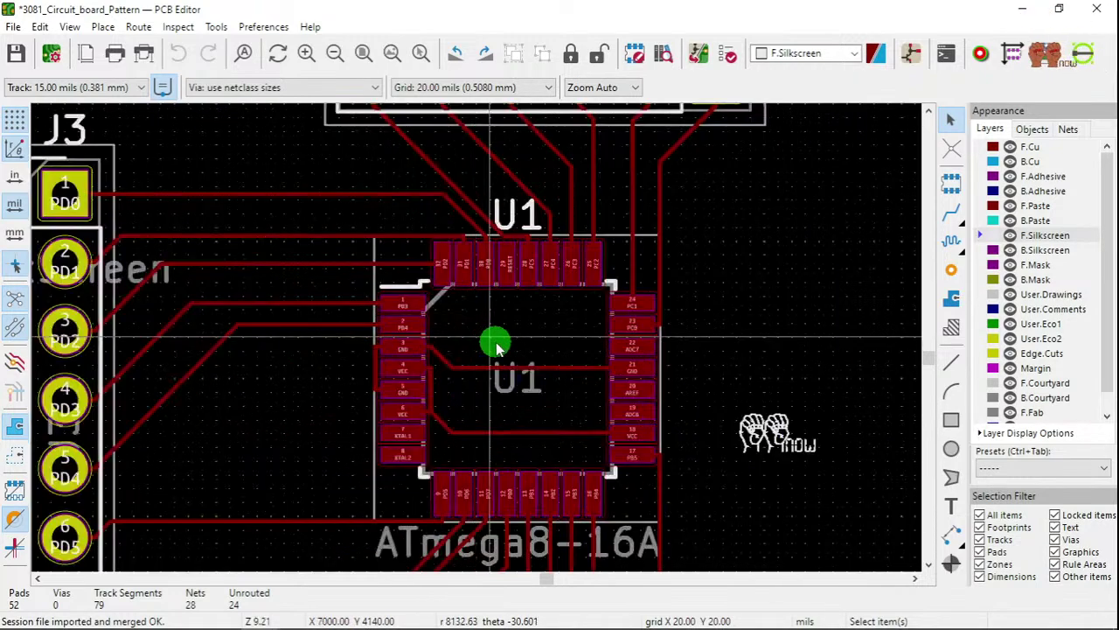
scroll(337, 315, "up", 4)
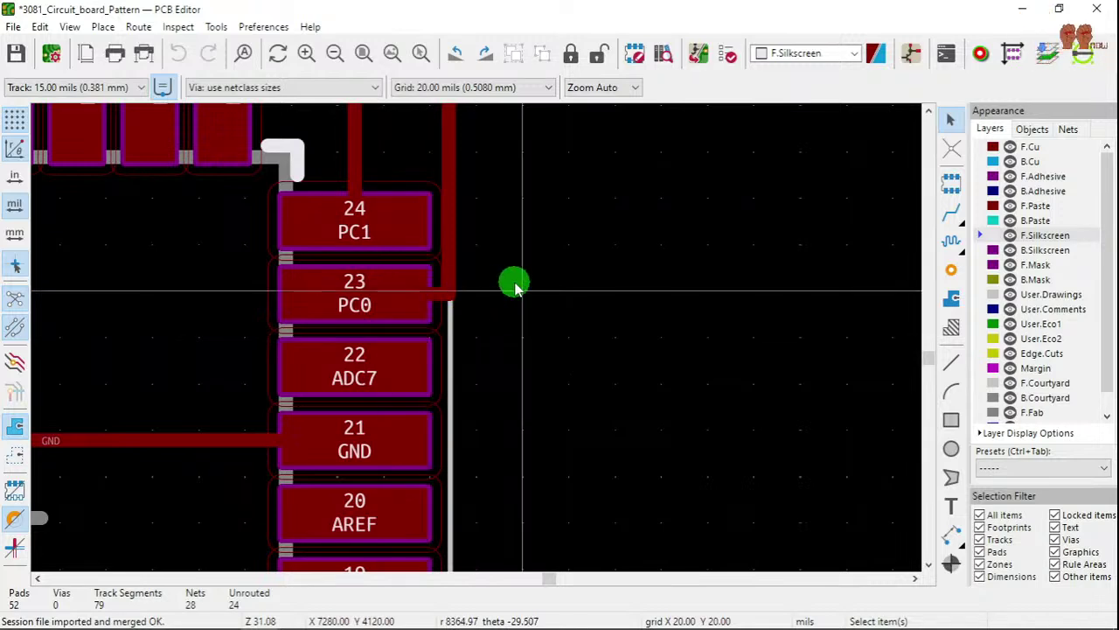
scroll(514, 287, "down", 2)
scroll(476, 341, "down", 8)
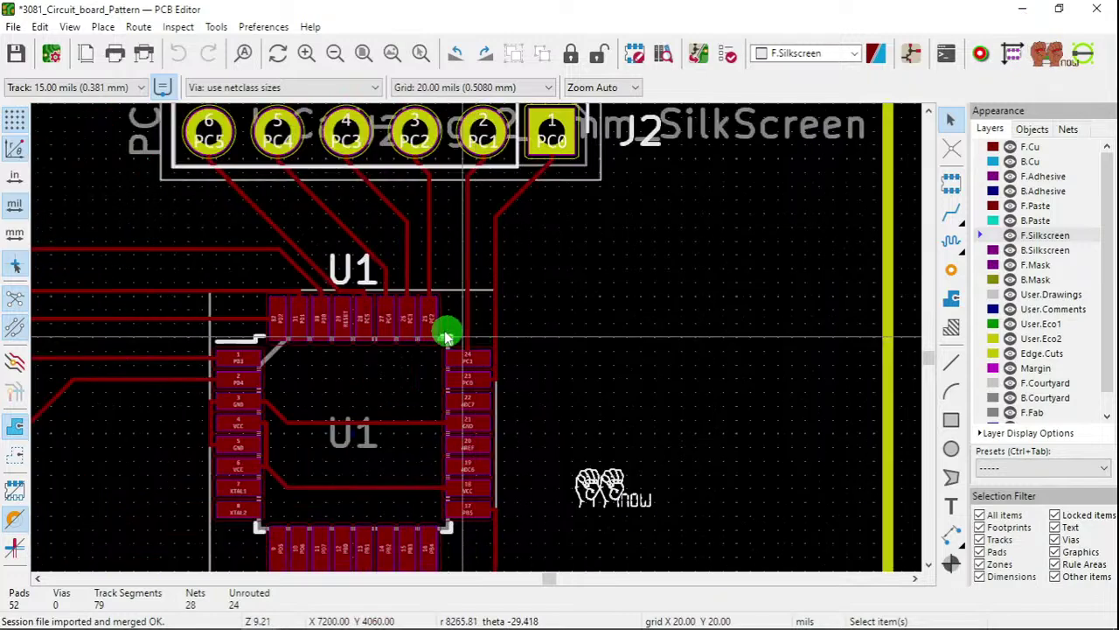
scroll(475, 336, "up", 2)
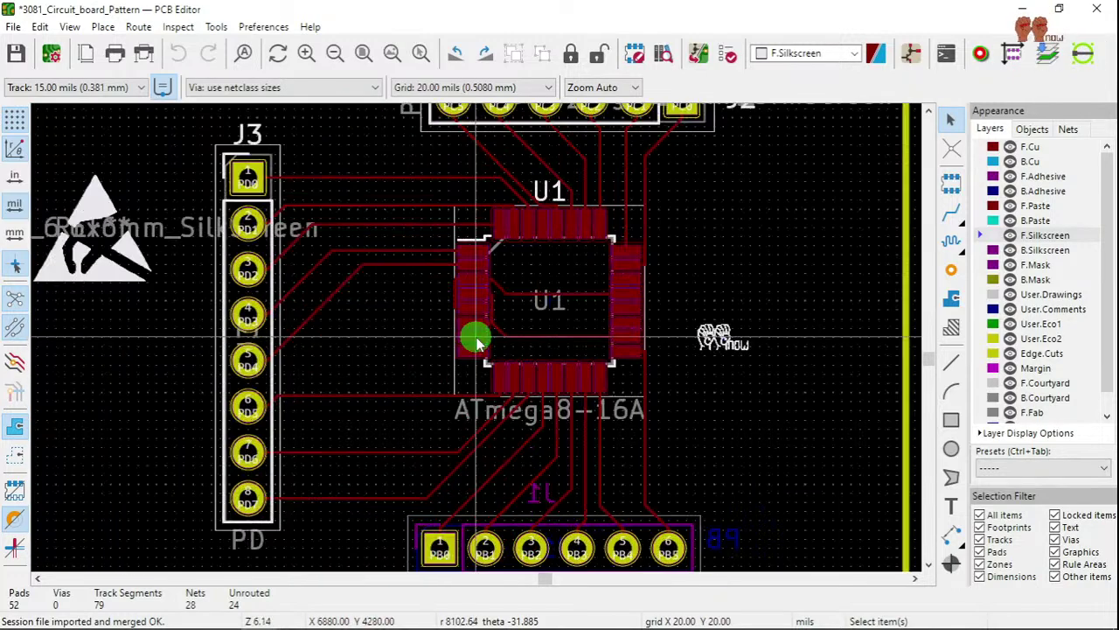
scroll(477, 341, "down", 2)
scroll(477, 341, "down", 1)
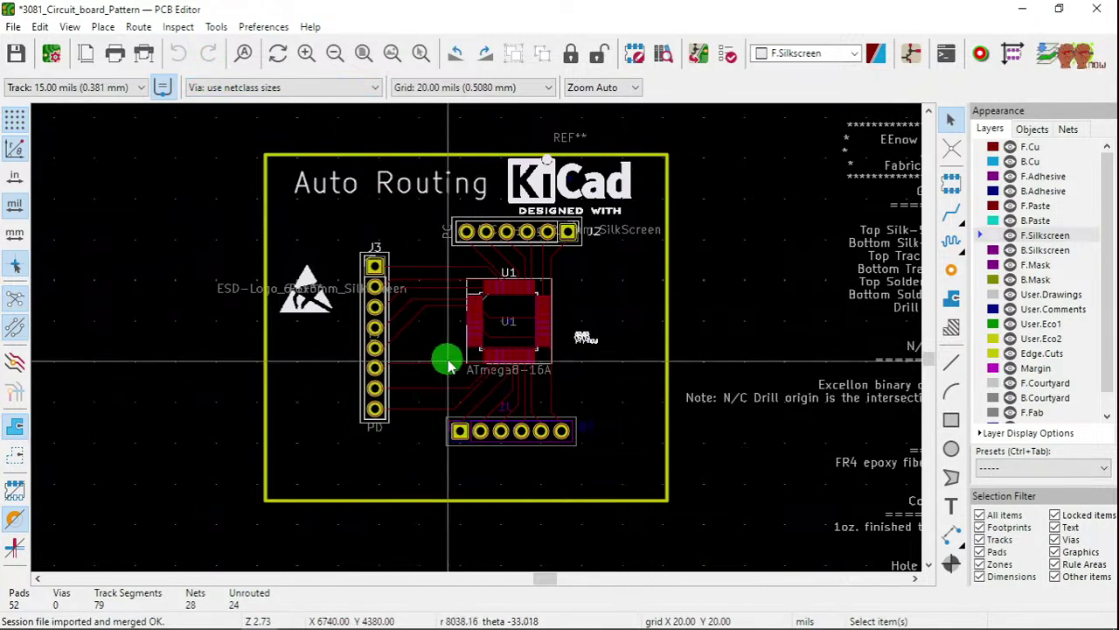
scroll(475, 337, "up", 1)
scroll(477, 343, "down", 1)
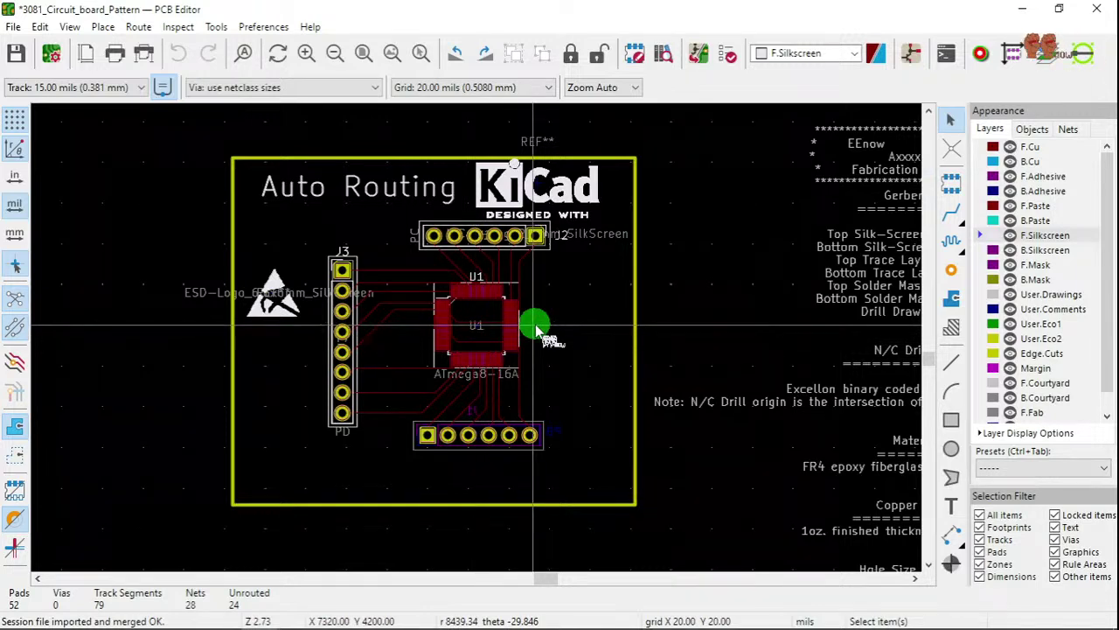
scroll(533, 325, "up", 1)
middle_click_drag(330, 280, 476, 342)
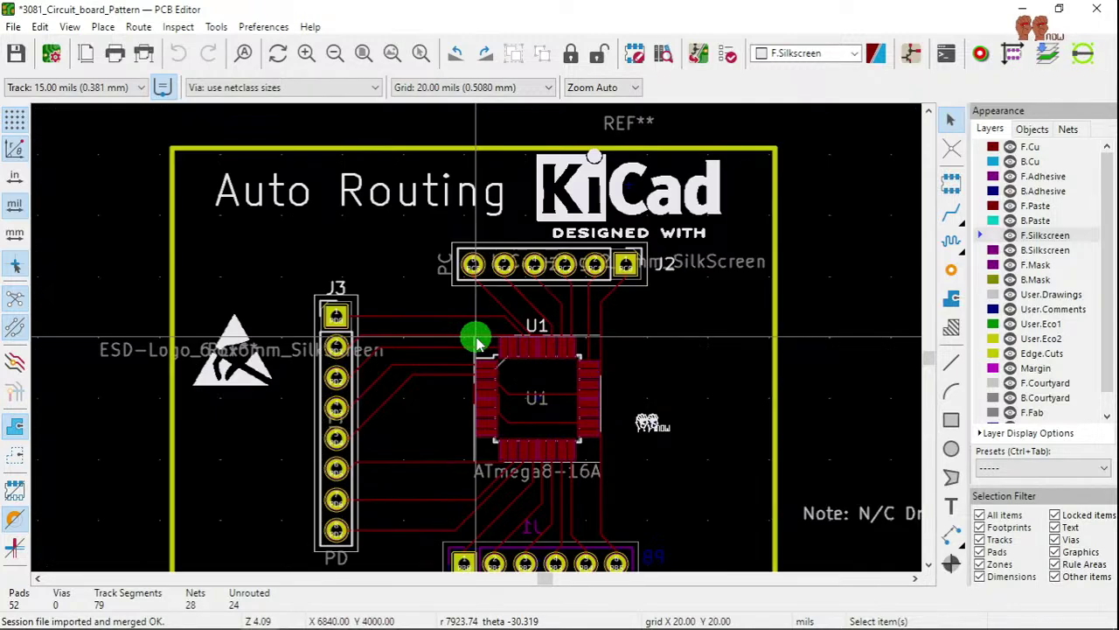
scroll(477, 343, "down", 1)
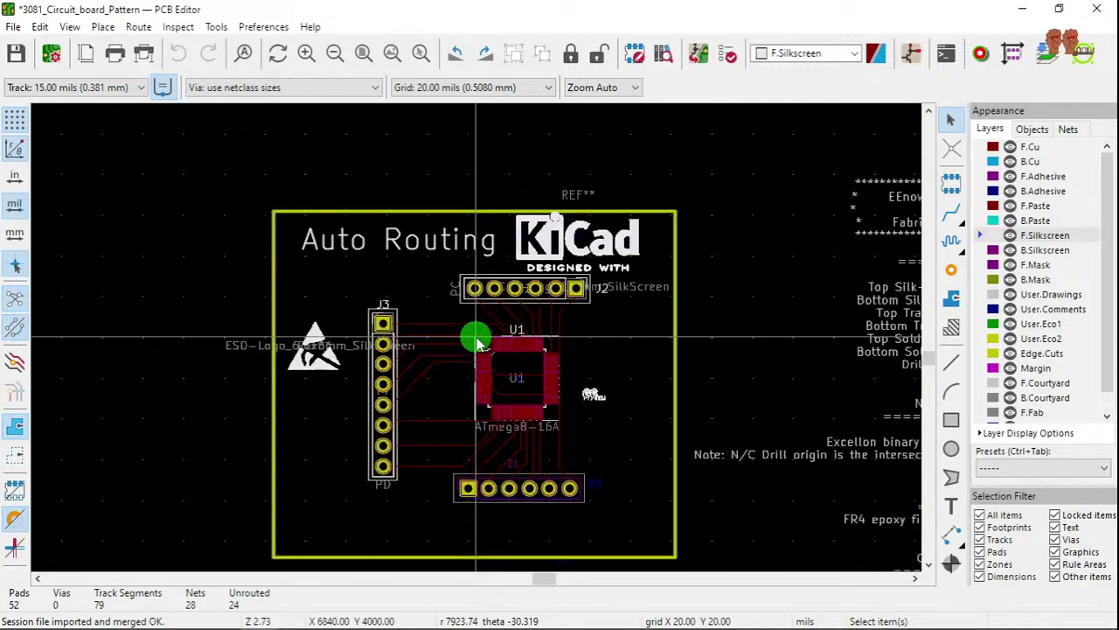
Open the 3D Viewer from the View menu and zoom in on the routed board.
left_click(68, 27)
left_click(101, 91)
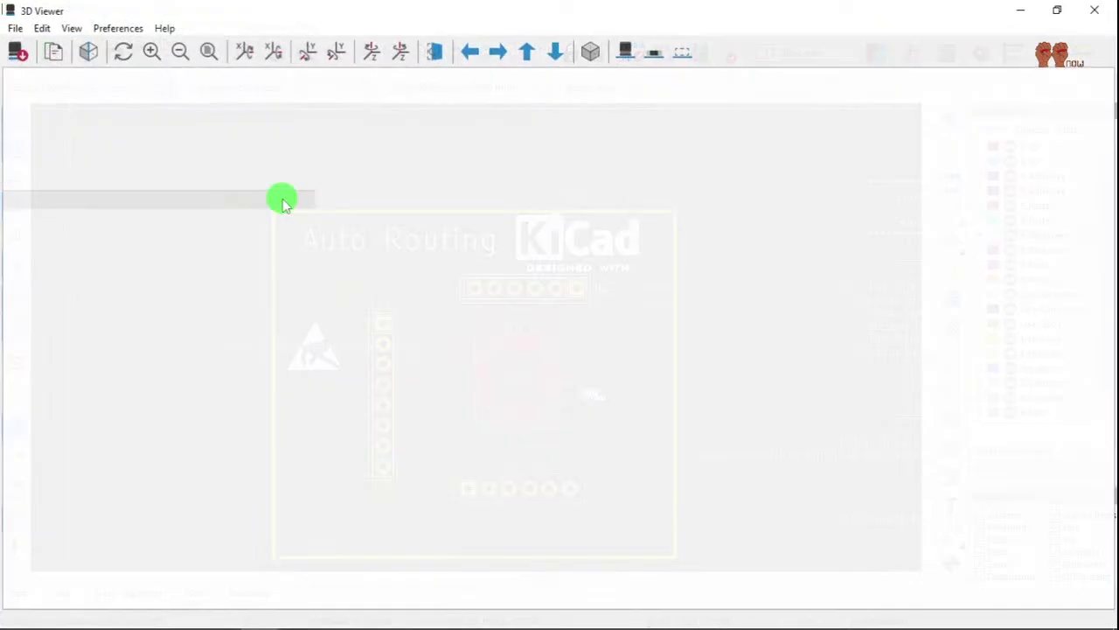
scroll(577, 345, "up", 5)
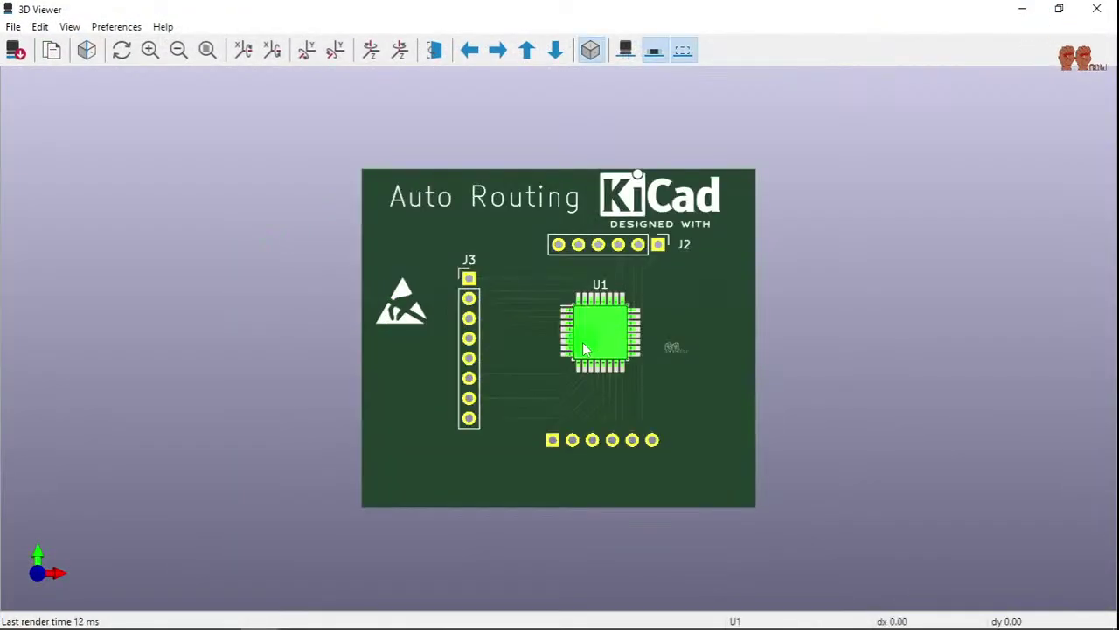